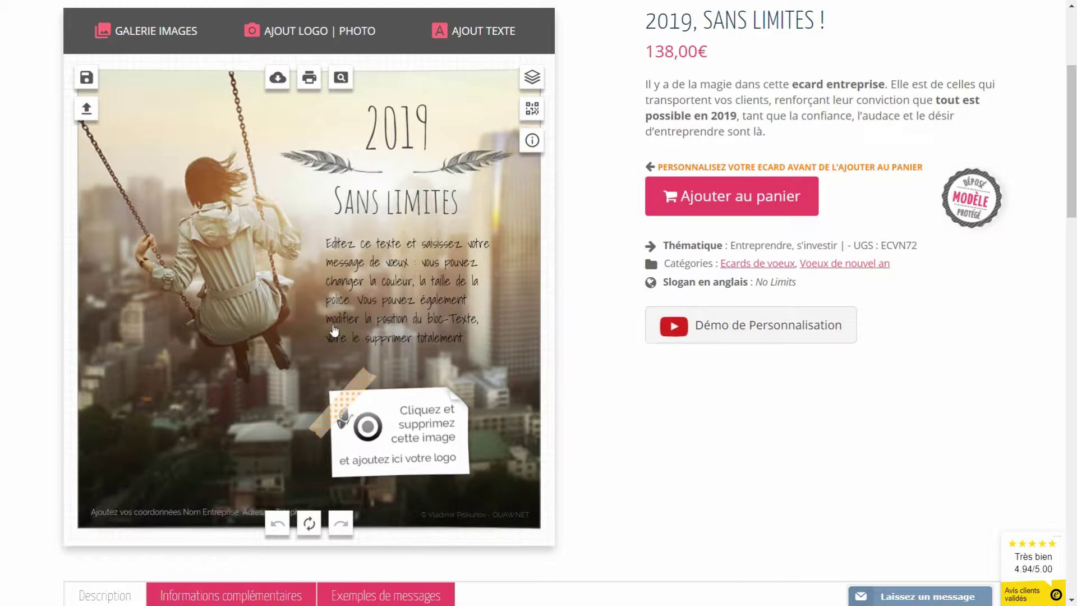
- Delete the placeholder logo image that sits on the white note paper
{"action": "left_click", "coordinate": [405, 442]}
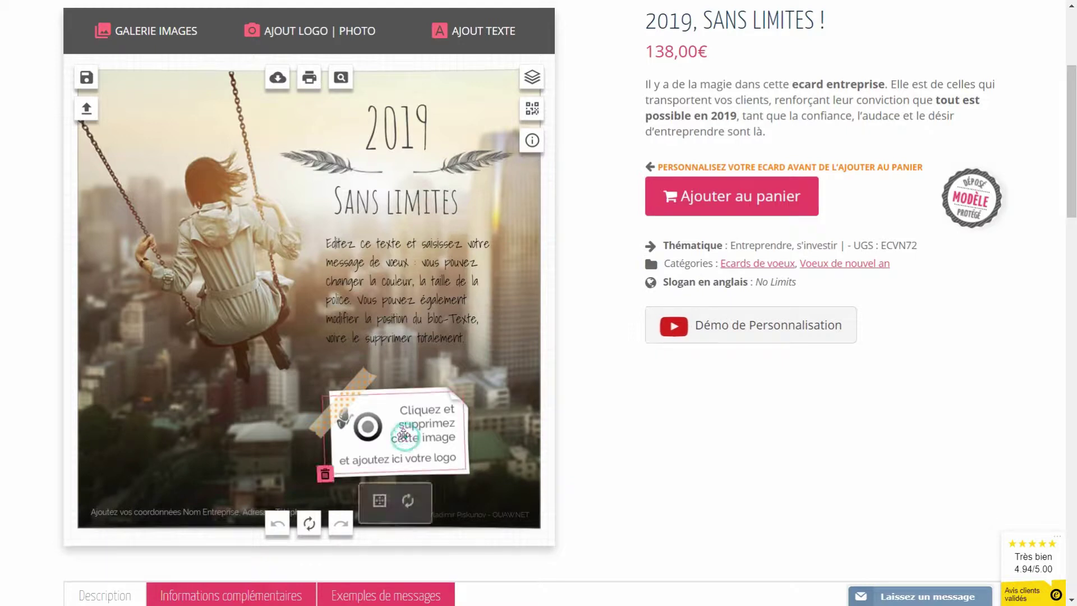
{"action": "left_click", "coordinate": [324, 474]}
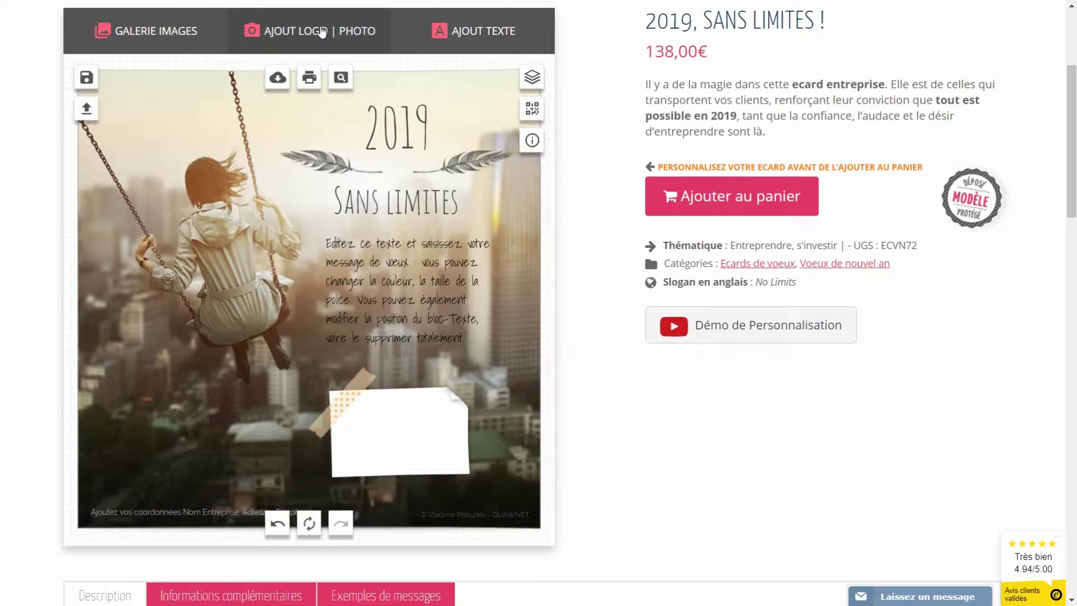
{"action": "left_click", "coordinate": [301, 34]}
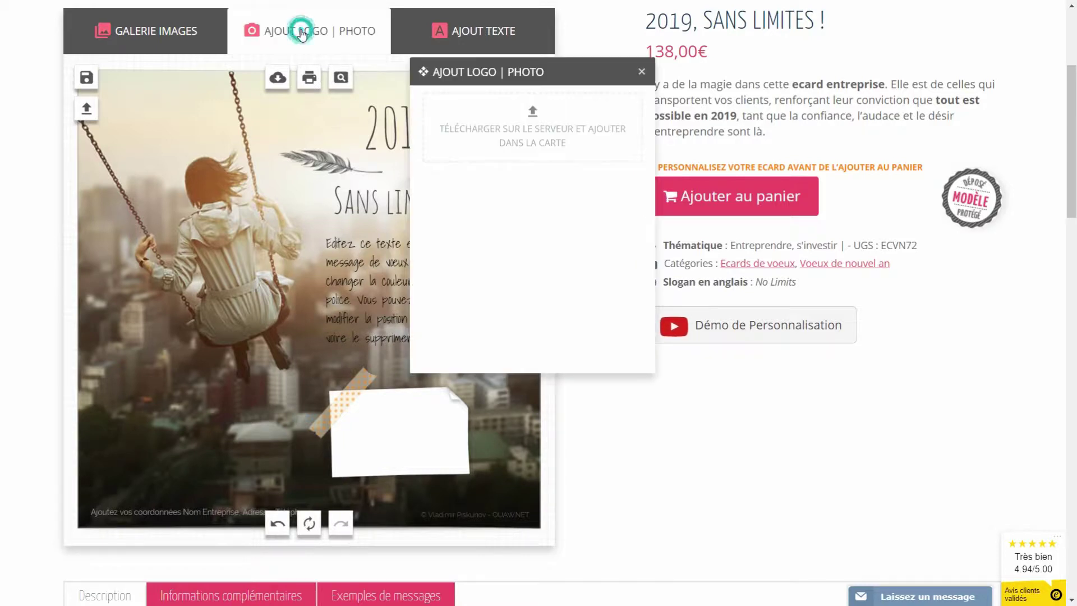
{"action": "left_click", "coordinate": [534, 123]}
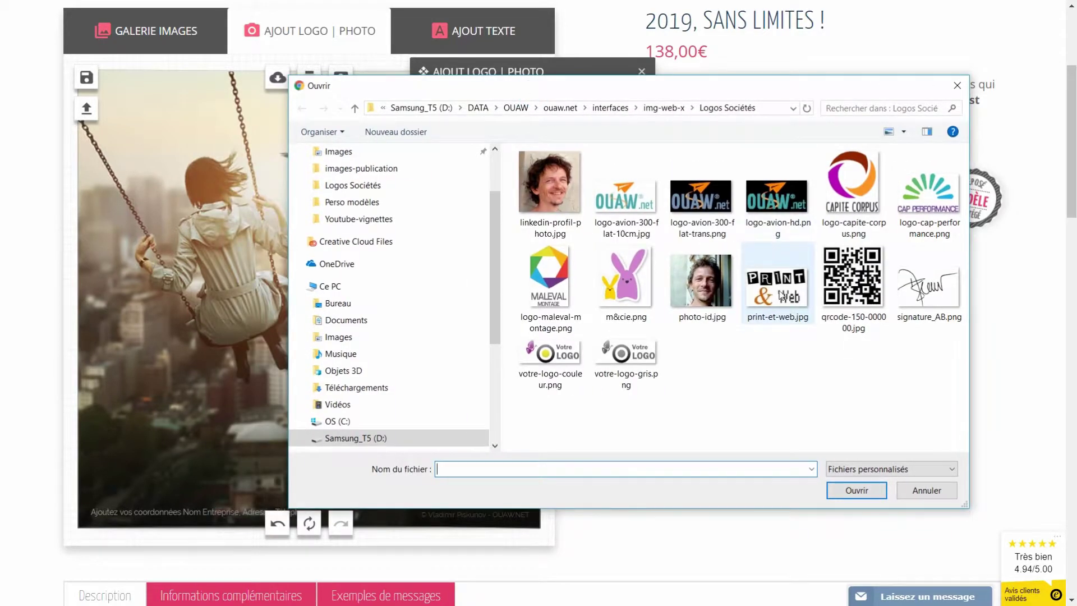
{"action": "left_click", "coordinate": [790, 296]}
{"action": "left_click", "coordinate": [851, 491]}
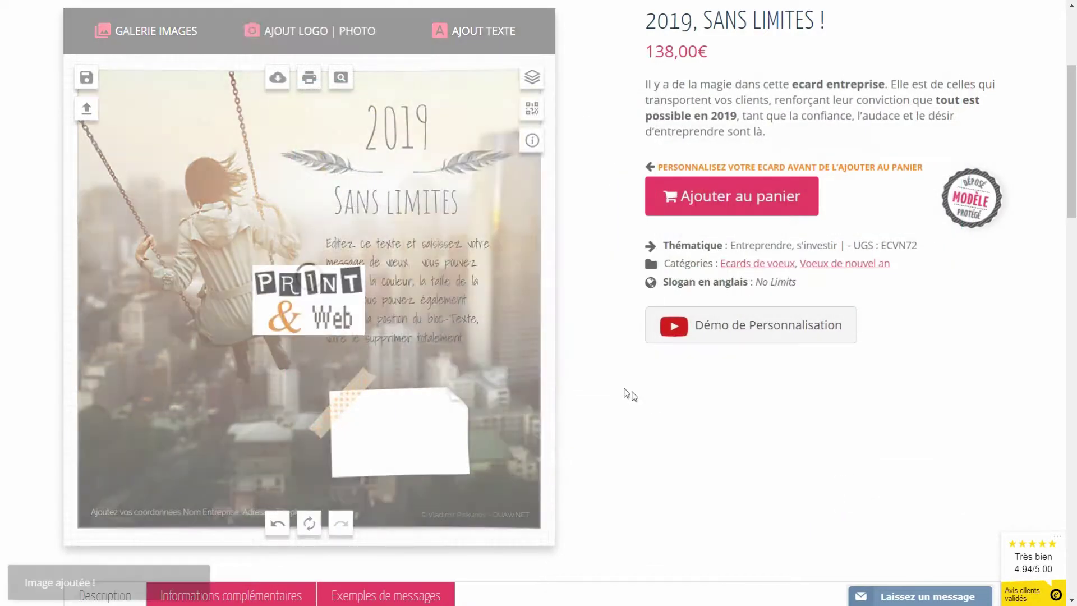
{"action": "left_click_drag", "start_coordinate": [308, 315], "coordinate": [382, 427]}
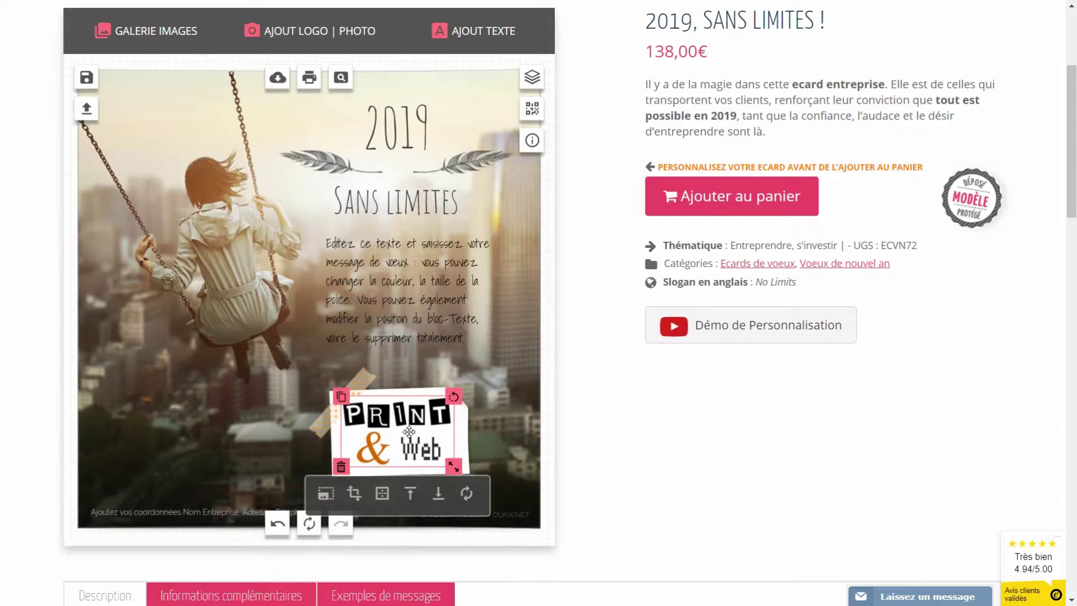
{"action": "left_click", "coordinate": [438, 496]}
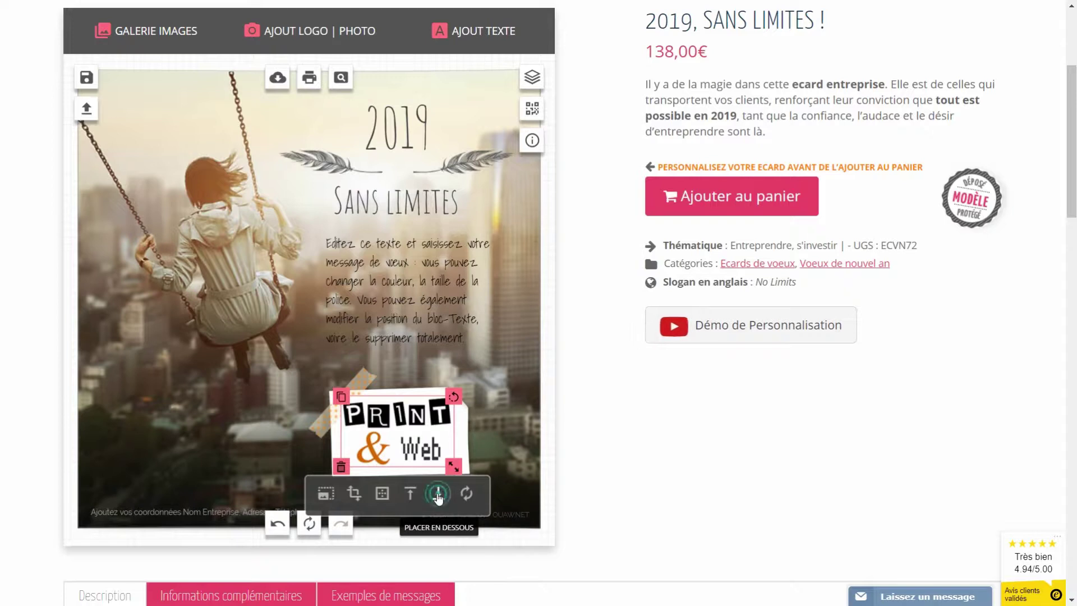
{"action": "left_click", "coordinate": [439, 496]}
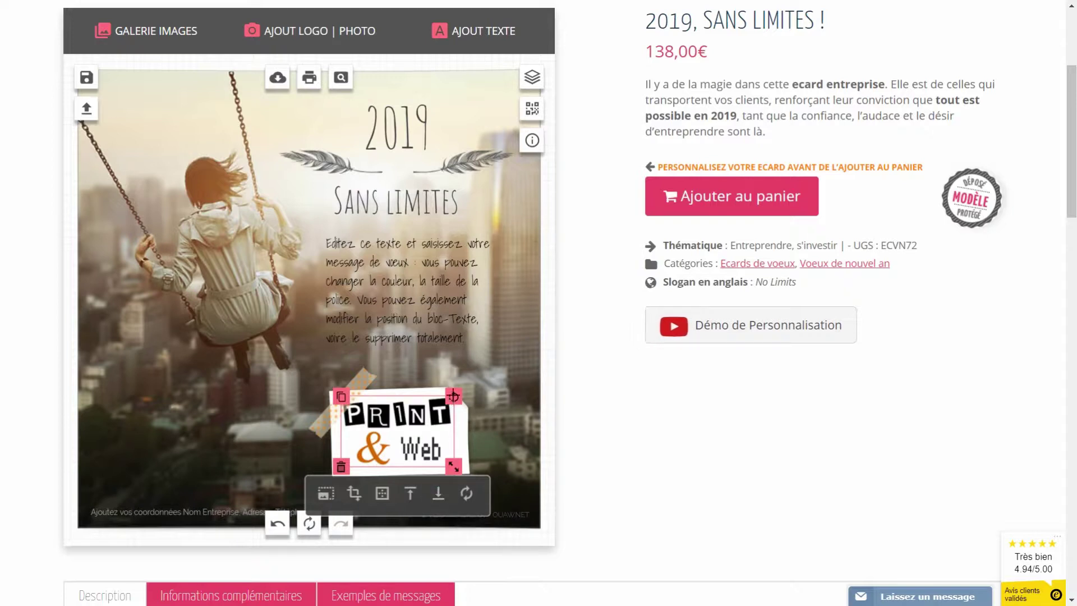
{"action": "left_click", "coordinate": [452, 397]}
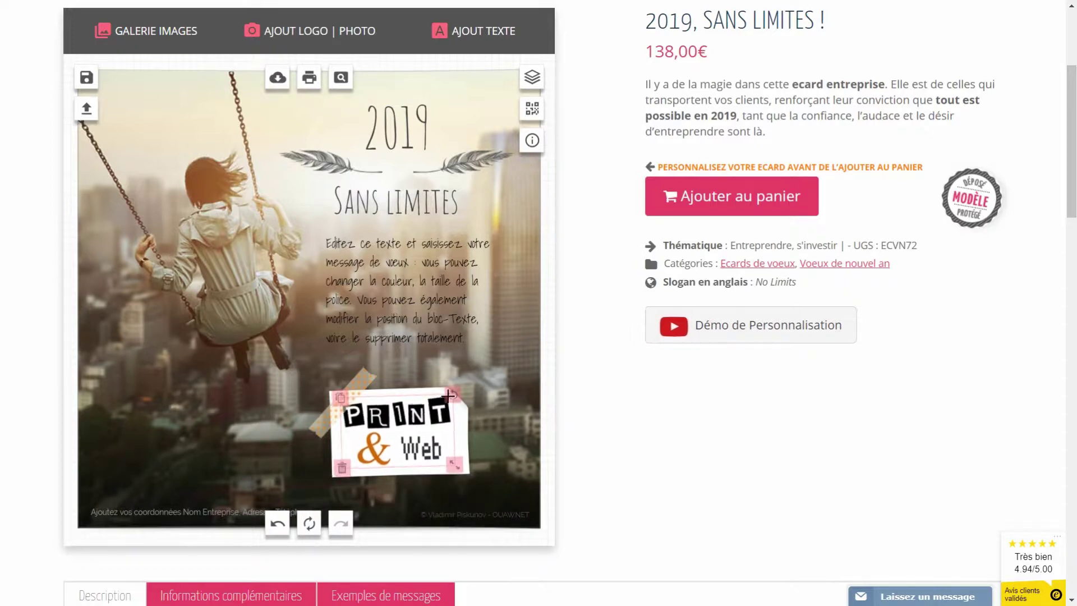
{"action": "left_click", "coordinate": [416, 427]}
{"action": "scroll", "coordinate": [416, 428], "scroll_direction": "down", "scroll_amount": 3}
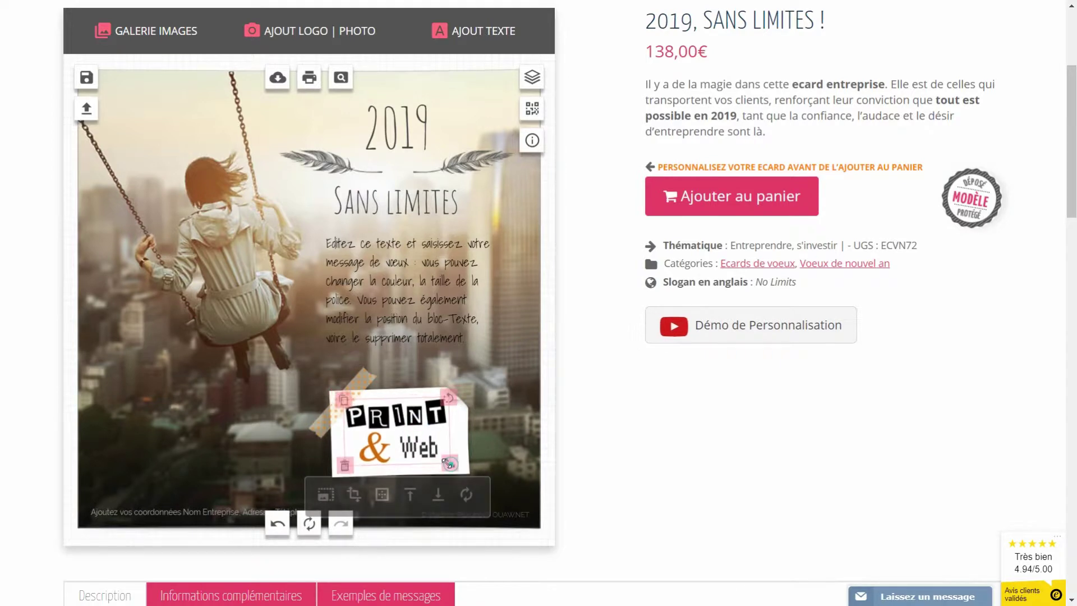
{"action": "left_click_drag", "start_coordinate": [400, 444], "coordinate": [403, 444]}
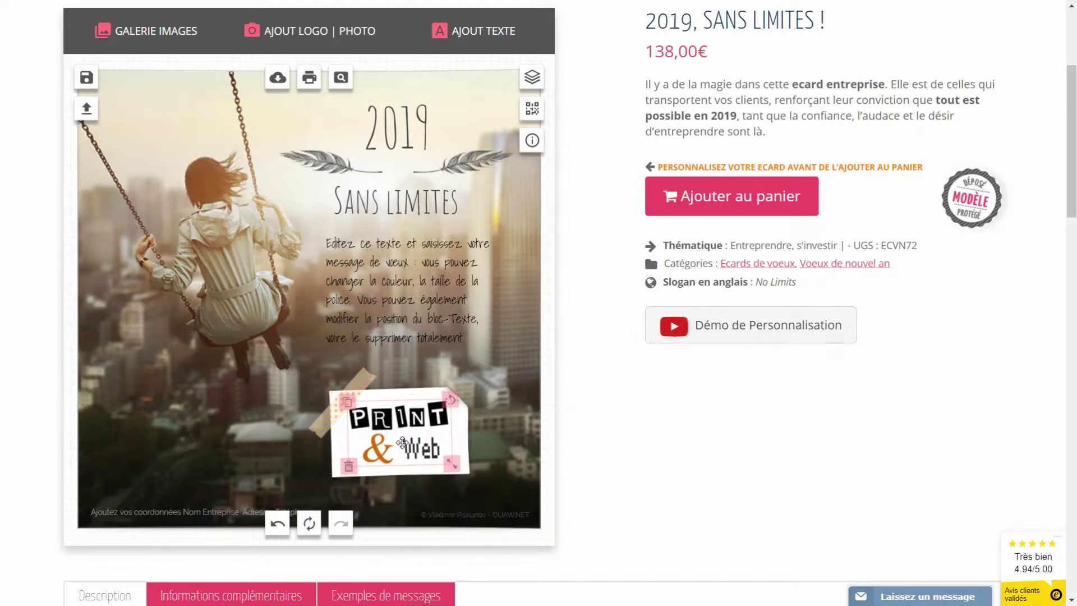
{"action": "left_click", "coordinate": [476, 365]}
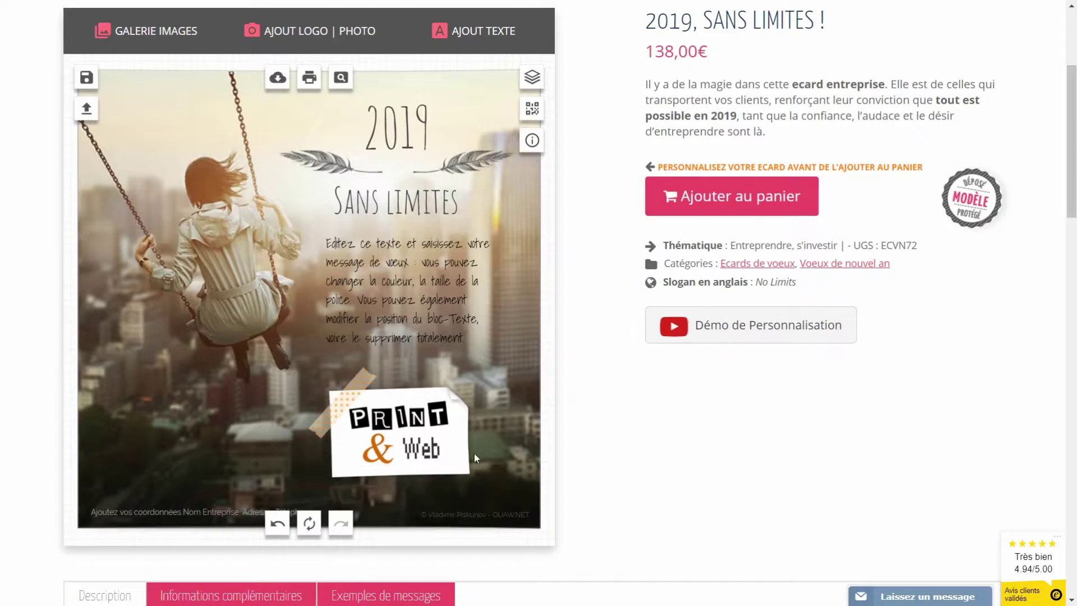
{"action": "left_click", "coordinate": [378, 436]}
- Delete the PRINT & Web logo and upload logo-maleval-montage.png onto the card
{"action": "left_click", "coordinate": [354, 493]}
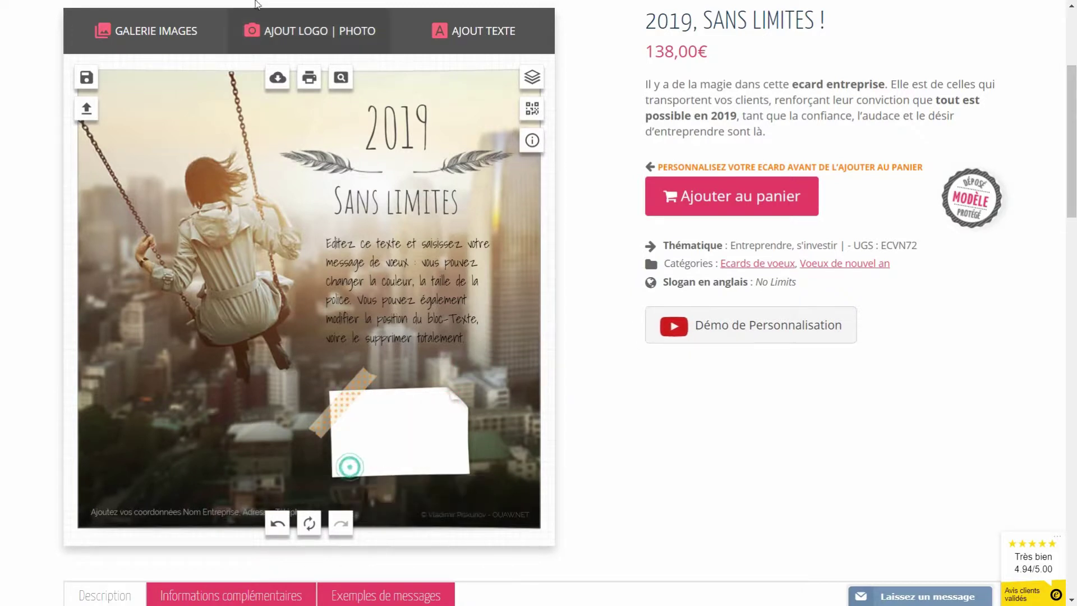
{"action": "left_click", "coordinate": [299, 31]}
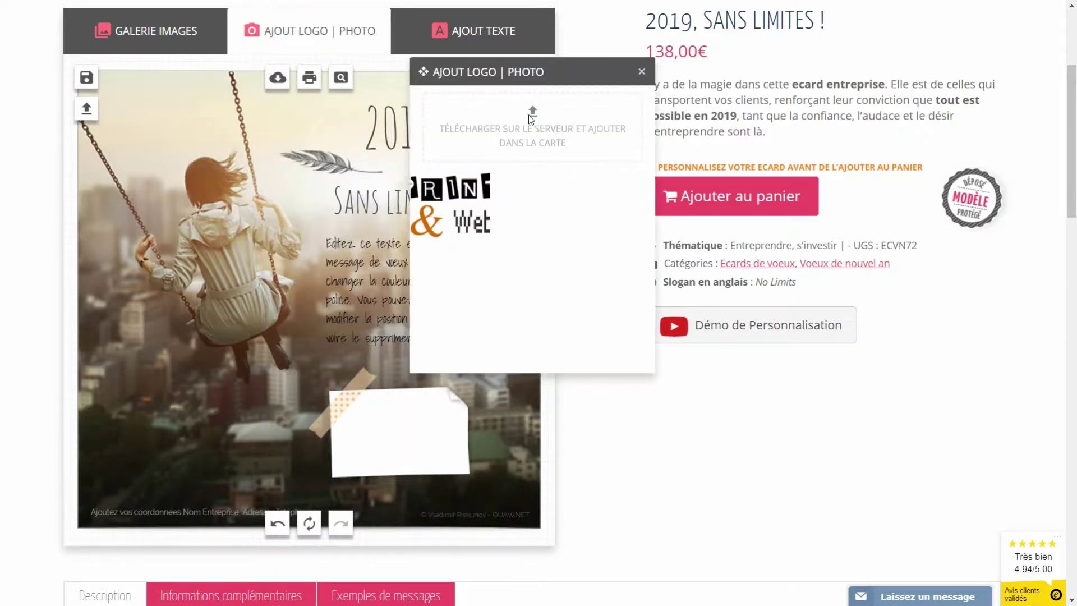
{"action": "left_click", "coordinate": [528, 114]}
{"action": "left_click", "coordinate": [564, 280]}
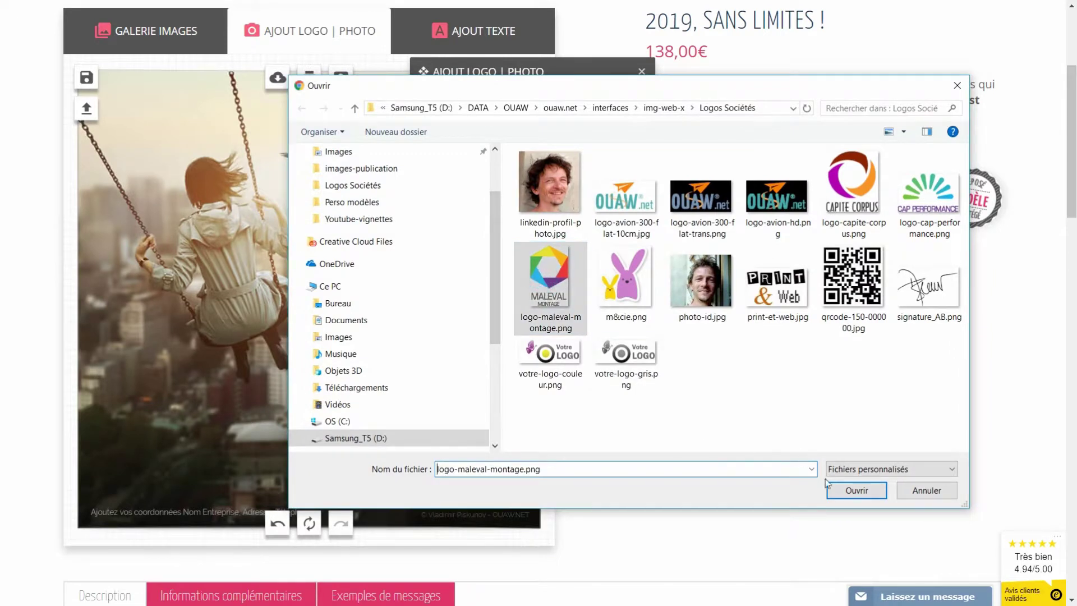
{"action": "left_click", "coordinate": [851, 492]}
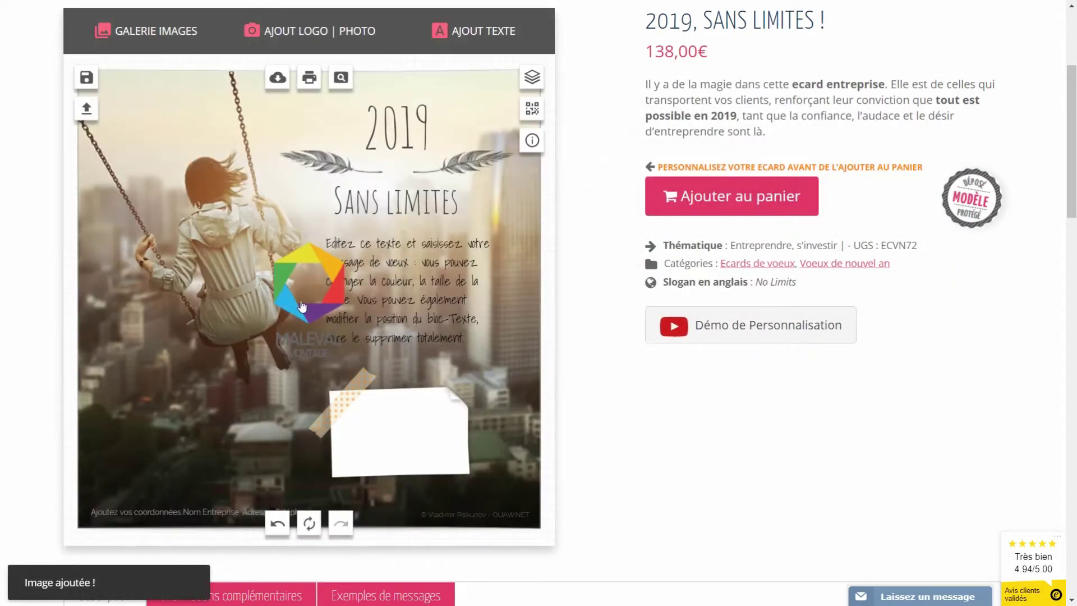
- Tilt the note paper and place the MALEVAL logo on it, rotated slightly clockwise
{"action": "left_click_drag", "start_coordinate": [299, 321], "coordinate": [261, 311]}
{"action": "left_click", "coordinate": [446, 445]}
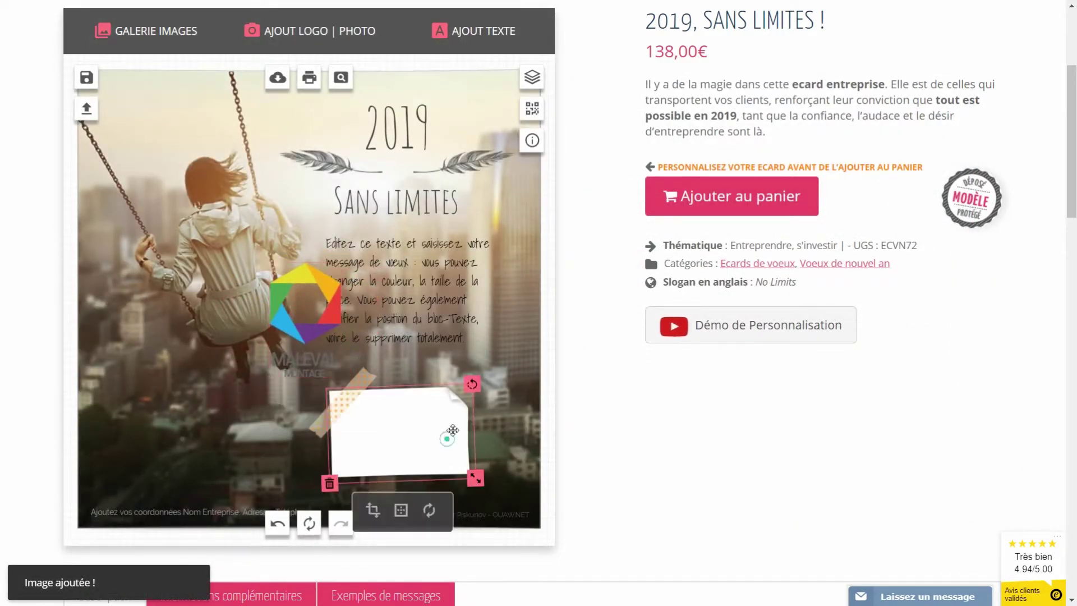
{"action": "left_click_drag", "start_coordinate": [471, 388], "coordinate": [367, 354]}
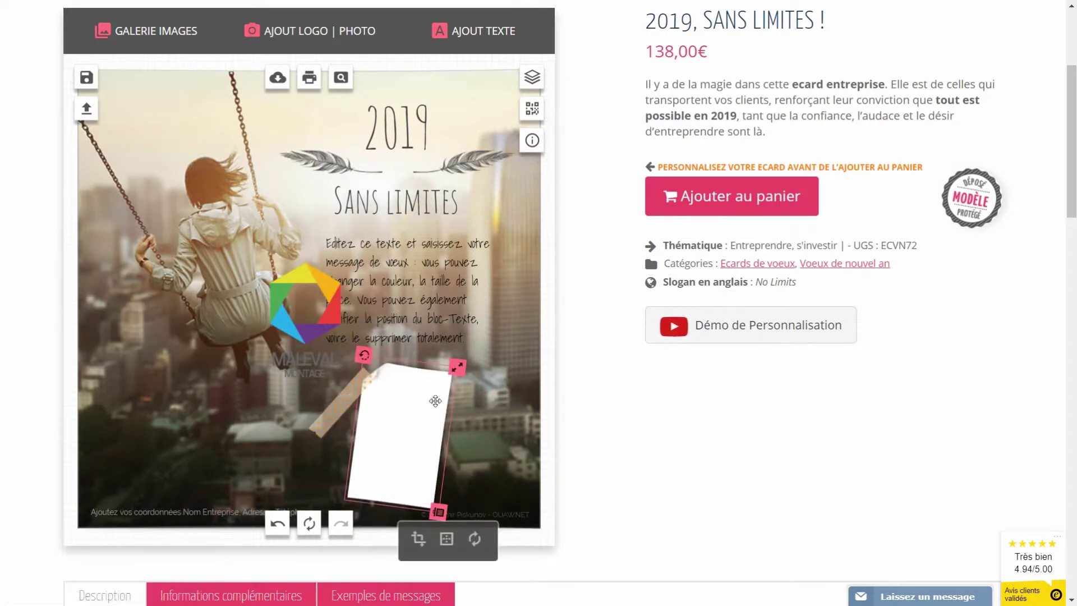
{"action": "left_click_drag", "start_coordinate": [312, 332], "coordinate": [413, 458]}
{"action": "left_click_drag", "start_coordinate": [441, 374], "coordinate": [439, 380]}
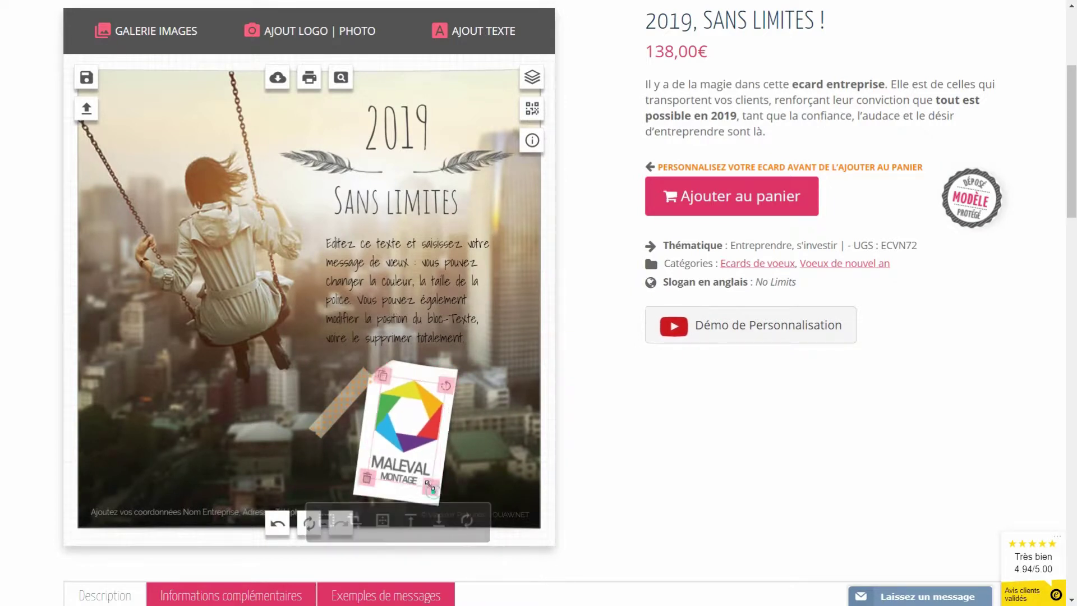
- Move the tape strip up over the logo and delete the white note paper behind it
{"action": "left_click", "coordinate": [353, 397]}
{"action": "left_click_drag", "start_coordinate": [352, 397], "coordinate": [375, 374]}
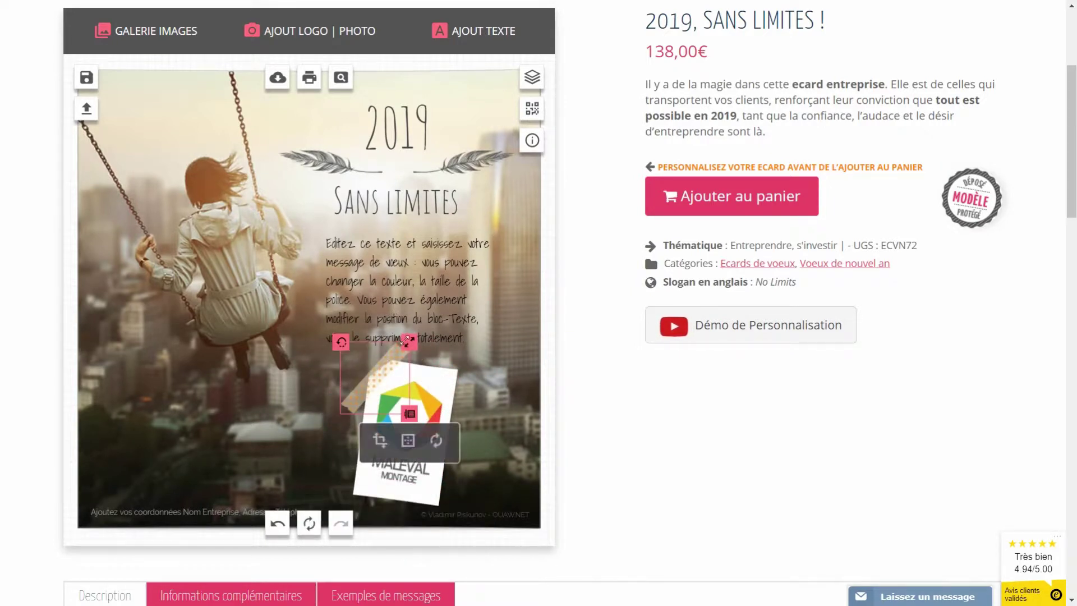
{"action": "left_click_drag", "start_coordinate": [342, 342], "coordinate": [364, 339]}
{"action": "scroll", "coordinate": [402, 255], "scroll_direction": "down", "scroll_amount": 3}
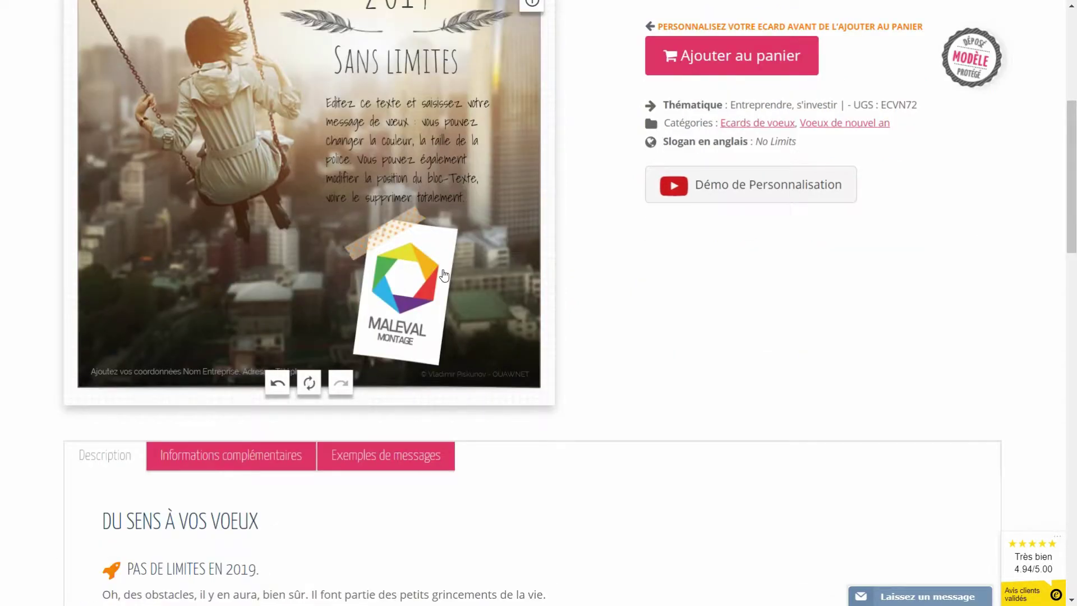
{"action": "left_click", "coordinate": [453, 249]}
{"action": "left_click", "coordinate": [452, 392]}
{"action": "scroll", "coordinate": [256, 332], "scroll_direction": "up", "scroll_amount": 3}
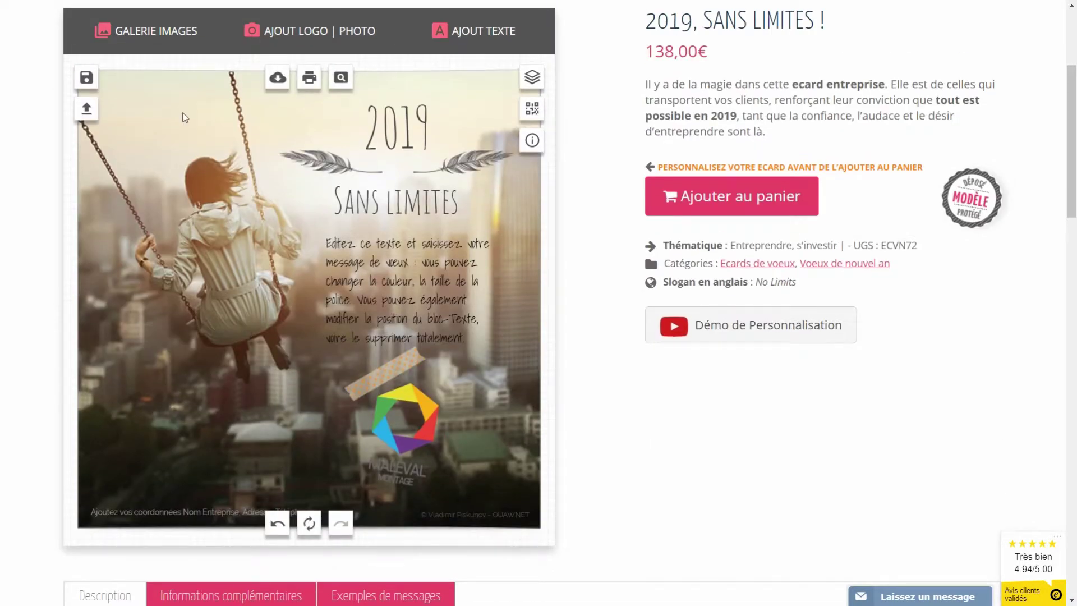
- Add the plain white post-it sticker from the gallery below the message text
{"action": "left_click", "coordinate": [123, 35]}
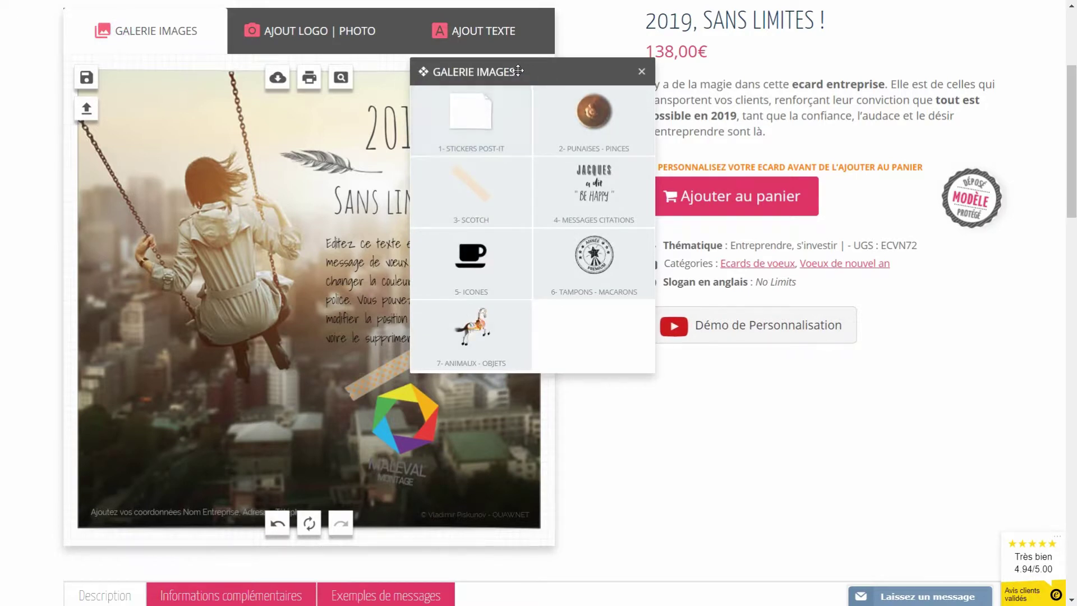
{"action": "left_click", "coordinate": [510, 156]}
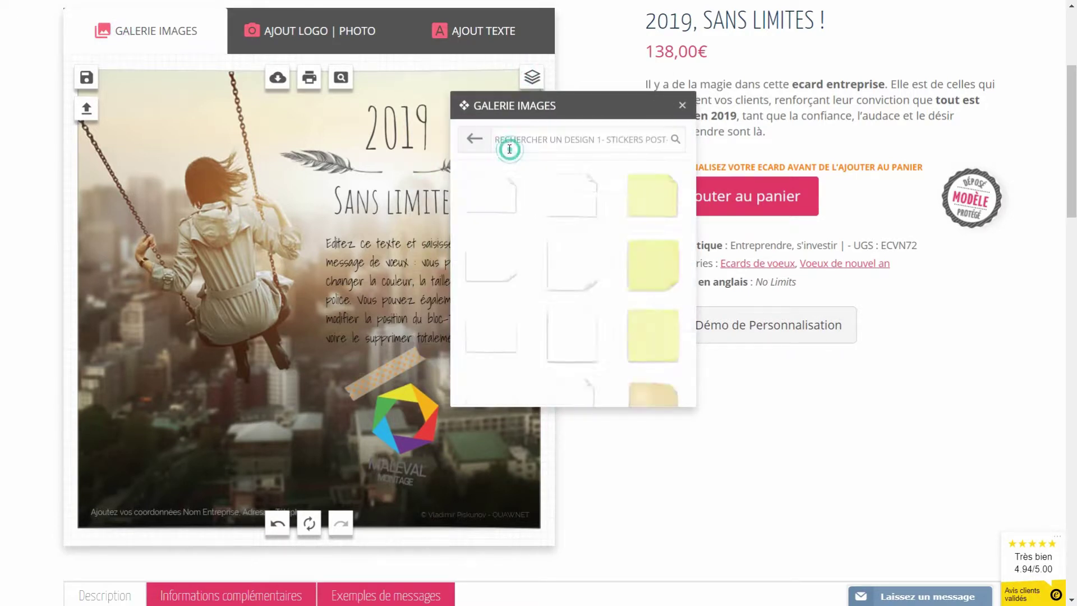
{"action": "left_click", "coordinate": [567, 337]}
{"action": "left_click_drag", "start_coordinate": [292, 328], "coordinate": [397, 447]}
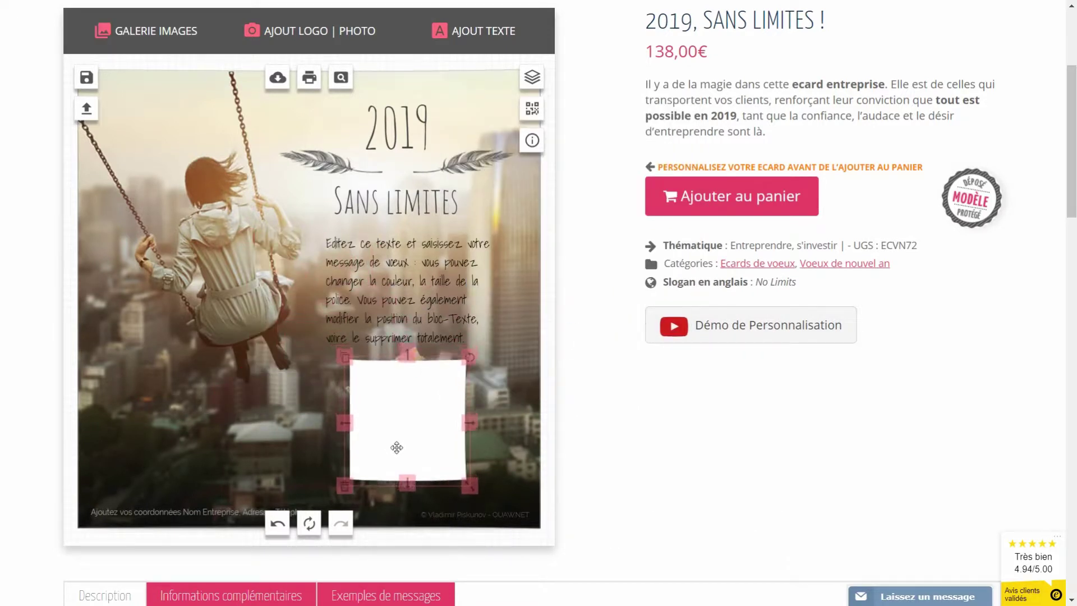
- Send the sticker behind the logo, stretch it taller and give it a slight tilt
{"action": "scroll", "coordinate": [394, 440], "scroll_direction": "down", "scroll_amount": 1}
{"action": "scroll", "coordinate": [394, 440], "scroll_direction": "down", "scroll_amount": 1}
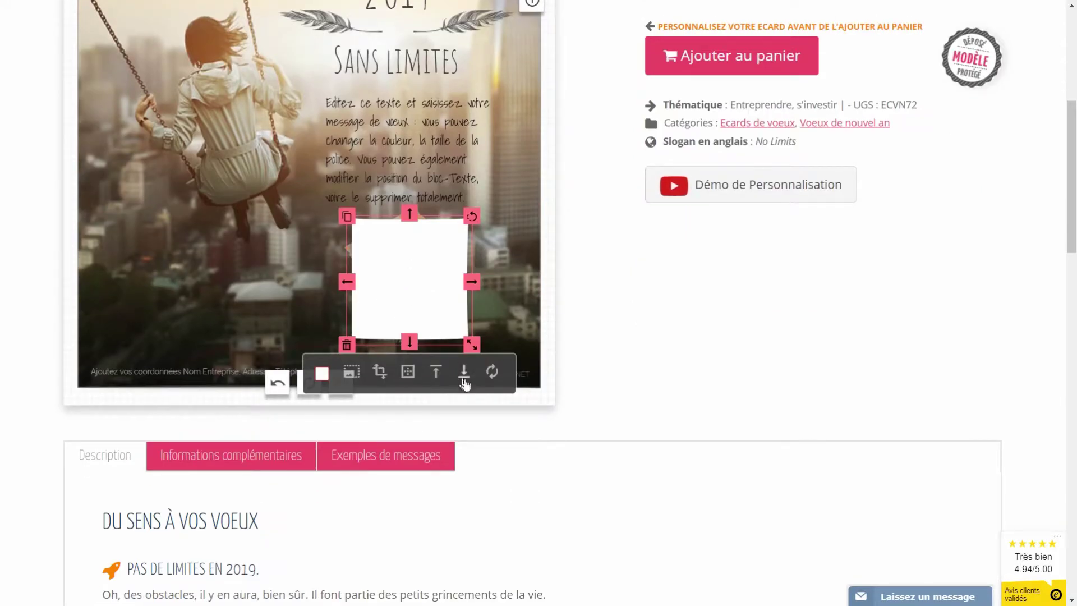
{"action": "left_click", "coordinate": [464, 379]}
{"action": "left_click", "coordinate": [462, 380]}
{"action": "left_click_drag", "start_coordinate": [472, 216], "coordinate": [482, 223]}
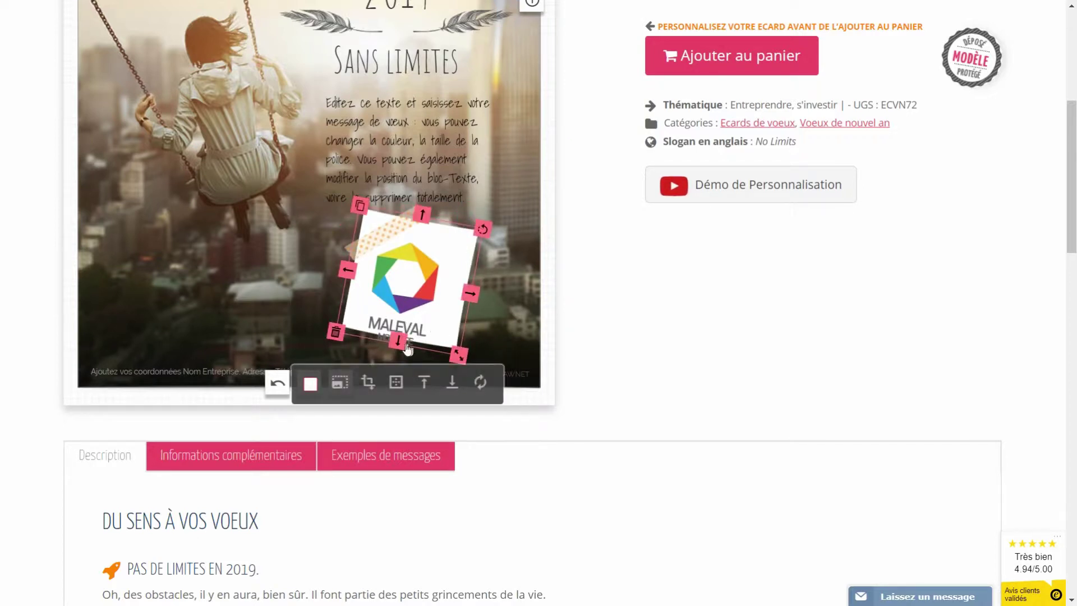
{"action": "left_click_drag", "start_coordinate": [406, 344], "coordinate": [404, 364]}
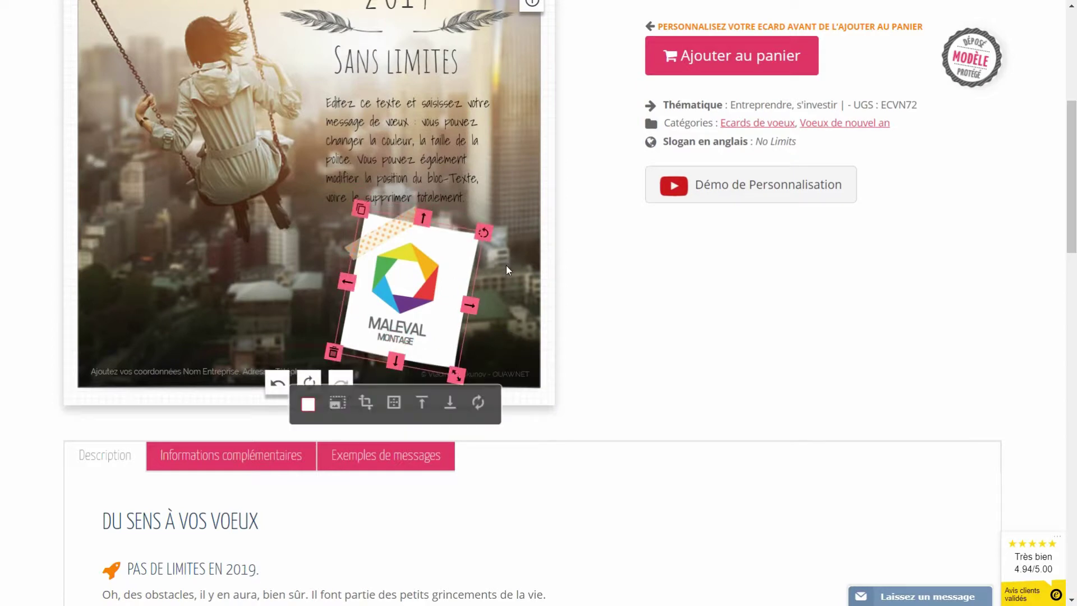
{"action": "left_click_drag", "start_coordinate": [484, 232], "coordinate": [447, 250]}
{"action": "left_click", "coordinate": [284, 262]}
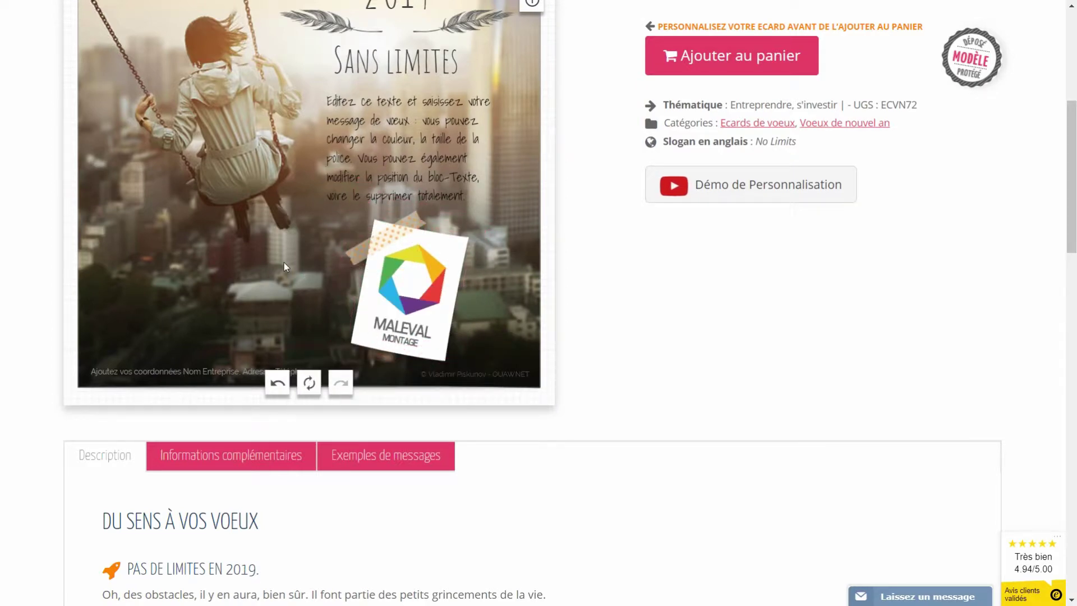
- Rewrite the message as 'Je vous souhaite une belle année' / '2019, pleine de satisfactions, de projets et de réussite'
{"action": "left_click", "coordinate": [388, 155]}
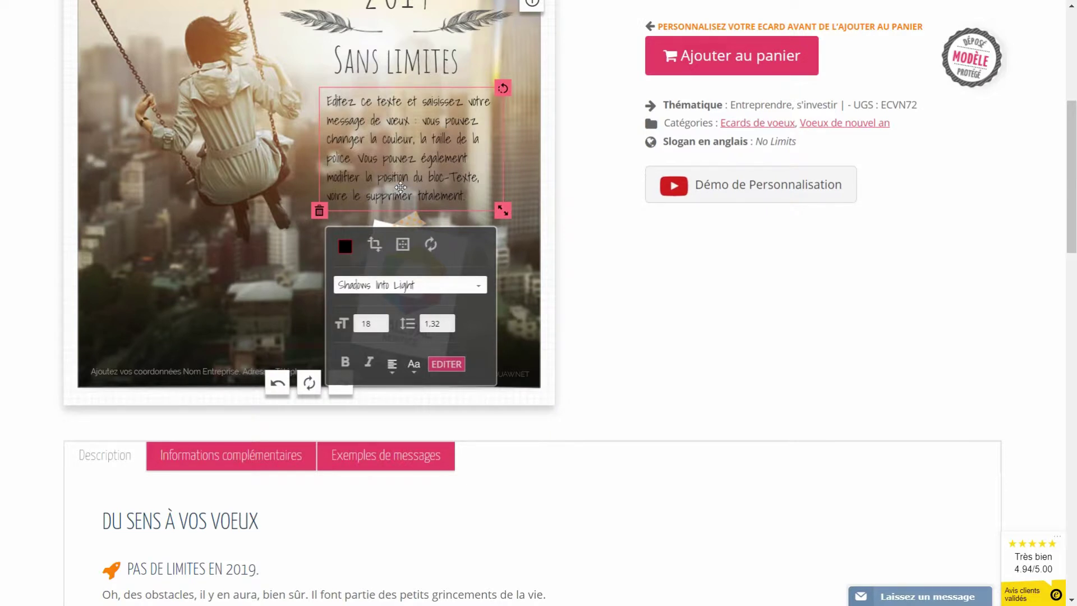
{"action": "double_click", "coordinate": [401, 188]}
{"action": "left_click_drag", "start_coordinate": [366, 196], "coordinate": [279, 105]}
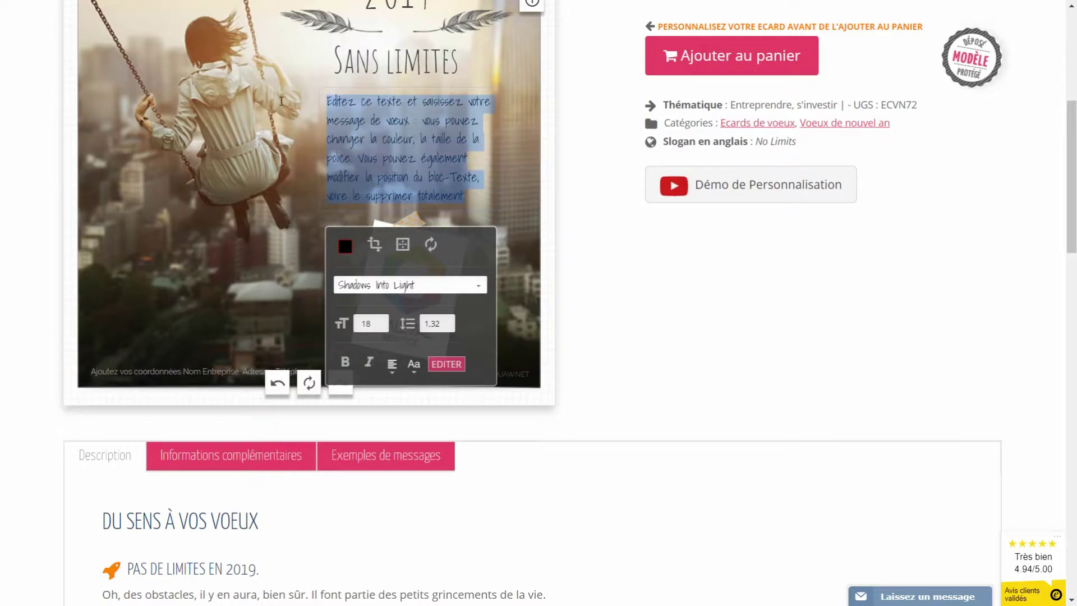
{"action": "type", "text": "Je vous s"}
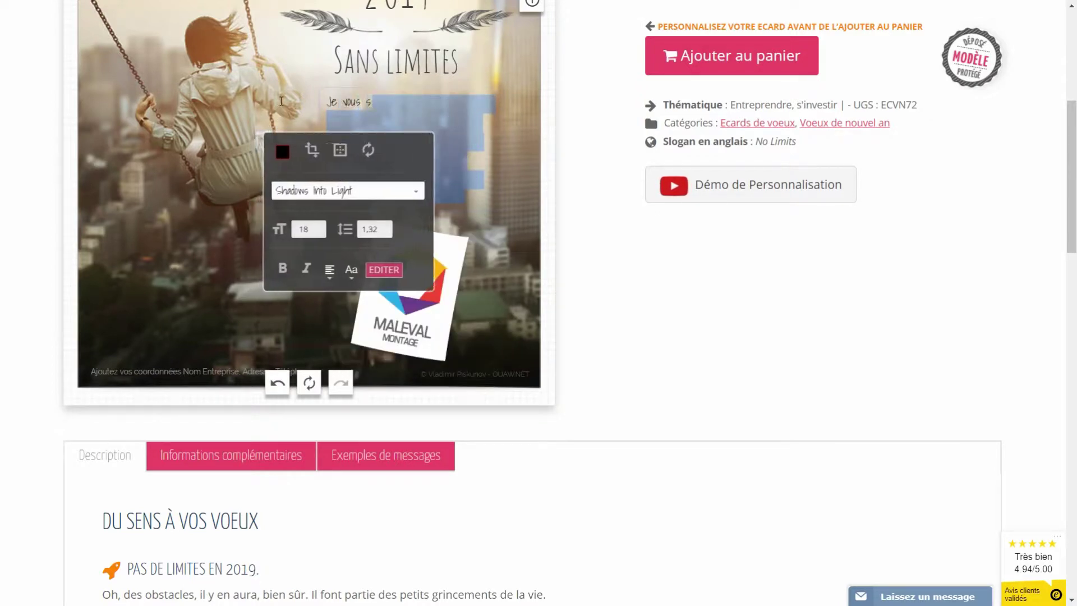
{"action": "type", "text": "ouhaite une bel"}
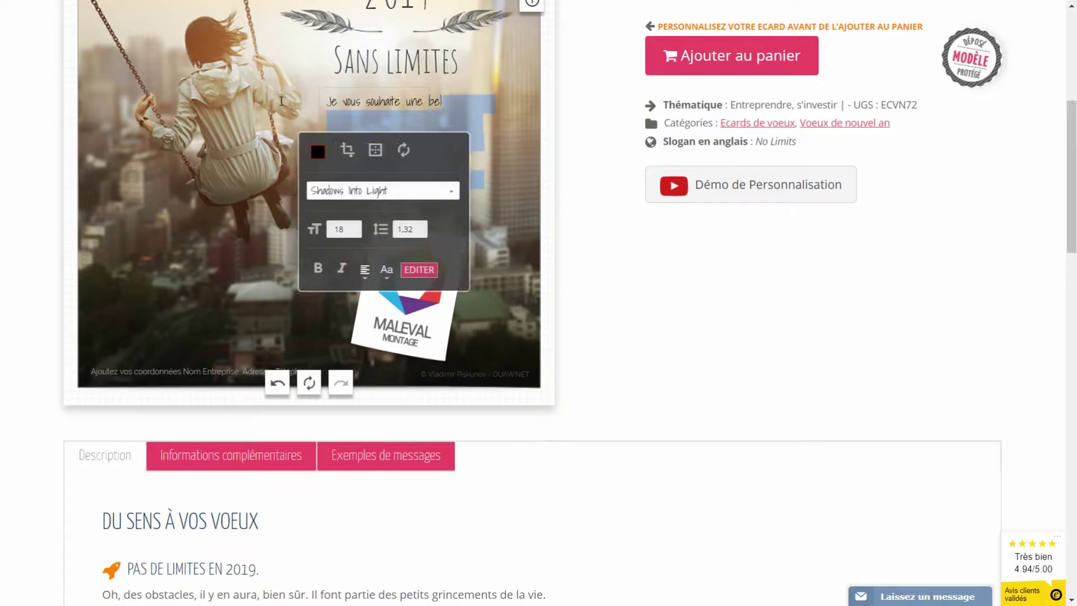
{"action": "type", "text": "le année"}
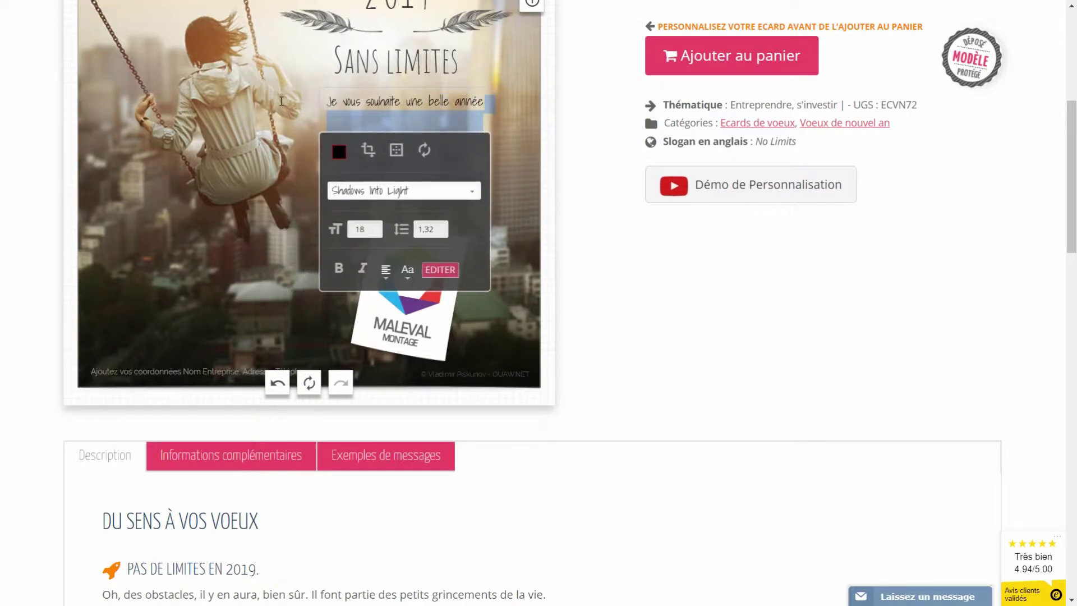
{"action": "key", "text": "Return"}
{"action": "type", "text": "2019, pleine de satisfactions, de projets et de réussite"}
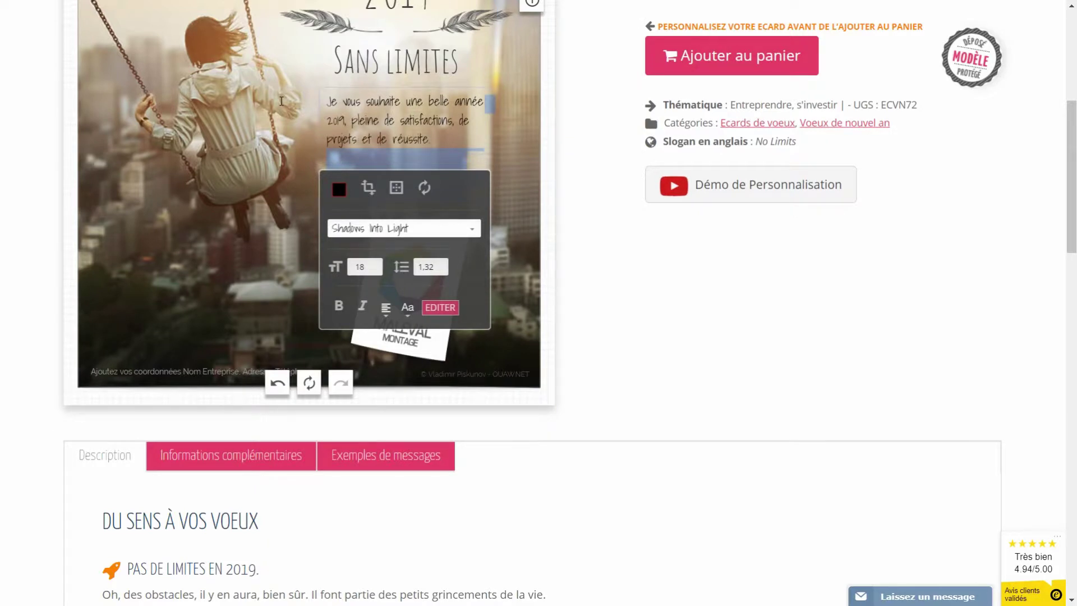
{"action": "left_click", "coordinate": [542, 143]}
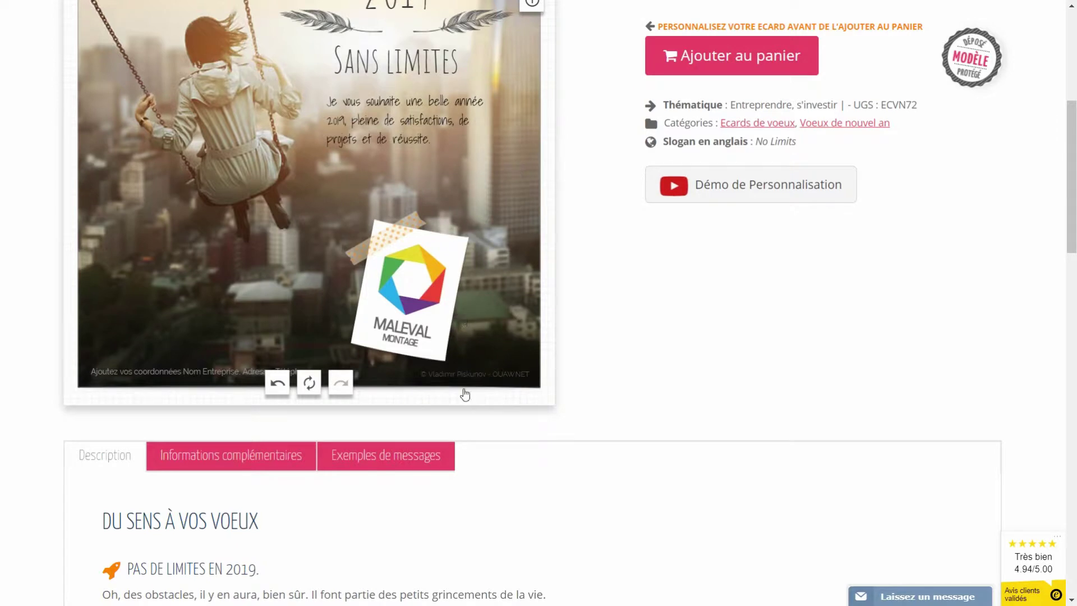
{"action": "scroll", "coordinate": [485, 402], "scroll_direction": "up", "scroll_amount": 1}
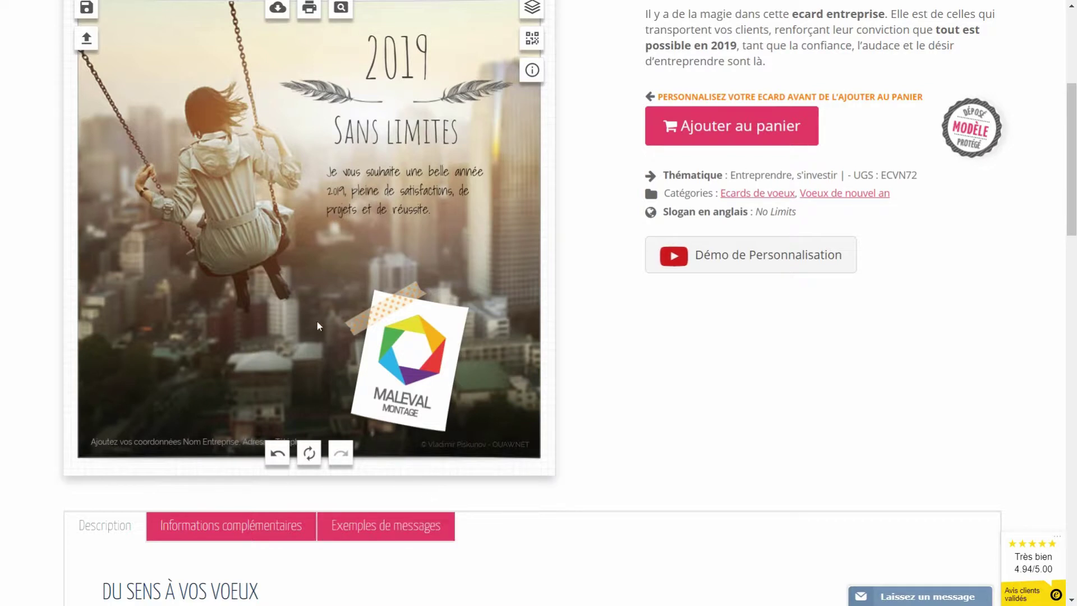
- Select example message 2 under Exemples de messages, then reselect the card's message block
{"action": "scroll", "coordinate": [402, 499], "scroll_direction": "down", "scroll_amount": 1}
{"action": "left_click", "coordinate": [378, 453]}
{"action": "scroll", "coordinate": [332, 403], "scroll_direction": "down", "scroll_amount": 4}
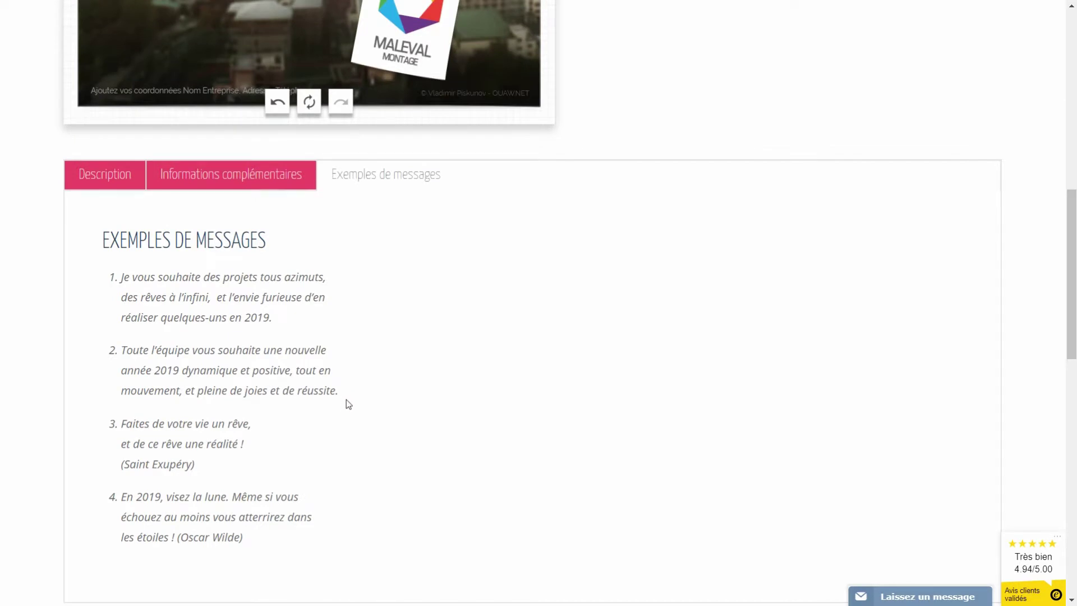
{"action": "left_click_drag", "start_coordinate": [340, 393], "coordinate": [123, 351]}
{"action": "key", "text": "ctrl+c"}
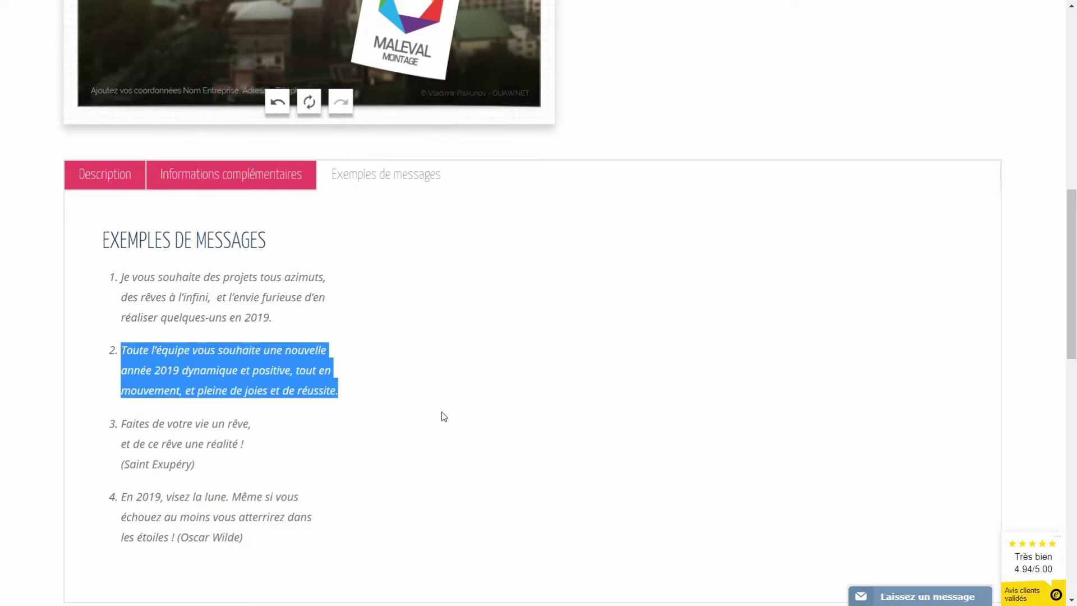
{"action": "scroll", "coordinate": [422, 405], "scroll_direction": "up", "scroll_amount": 5}
{"action": "left_click", "coordinate": [378, 189]}
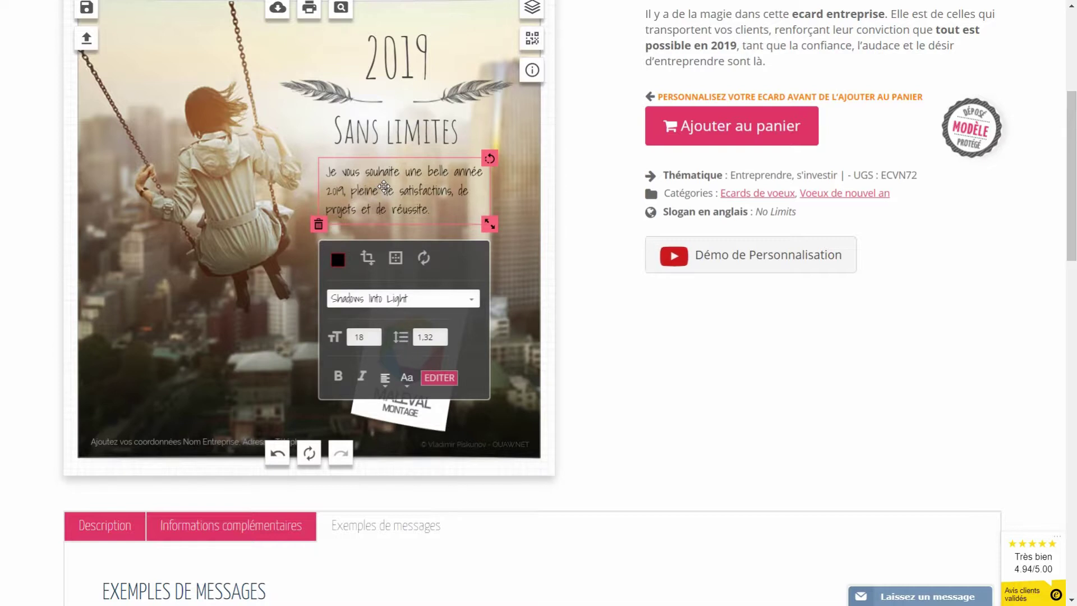
- Replace the card message with the pasted second example message
{"action": "left_click", "coordinate": [441, 381]}
{"action": "left_click_drag", "start_coordinate": [459, 432], "coordinate": [259, 404]}
{"action": "key", "text": "Delete"}
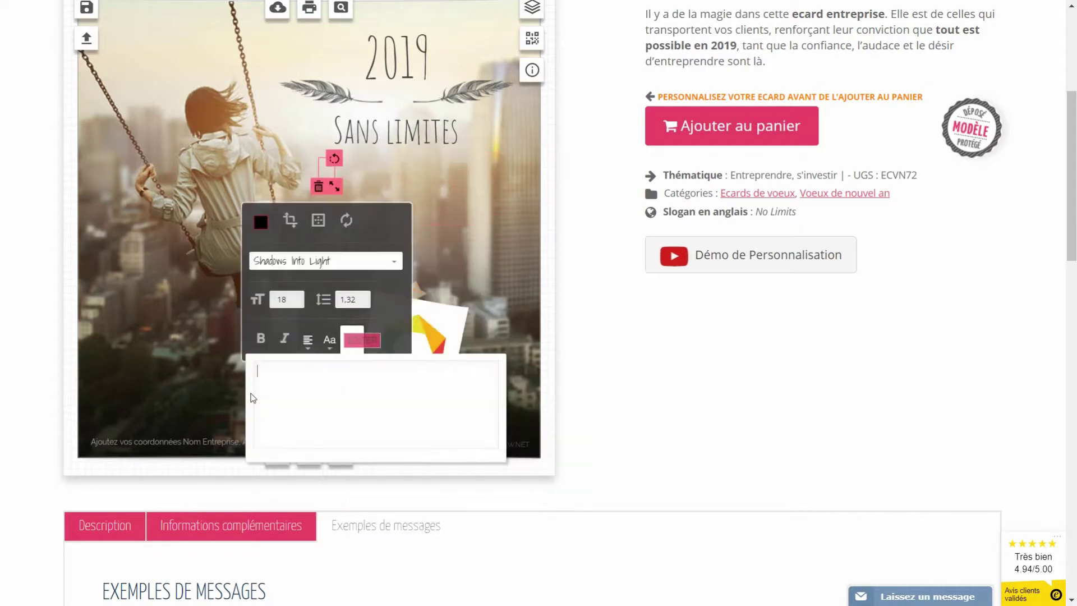
{"action": "key", "text": "ctrl+v"}
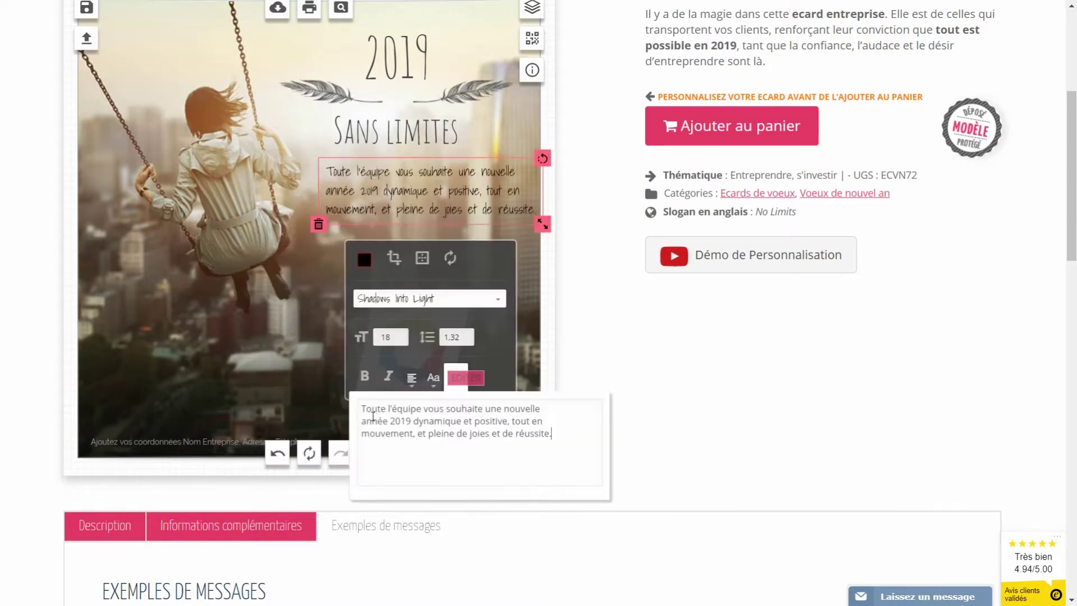
{"action": "left_click", "coordinate": [429, 211]}
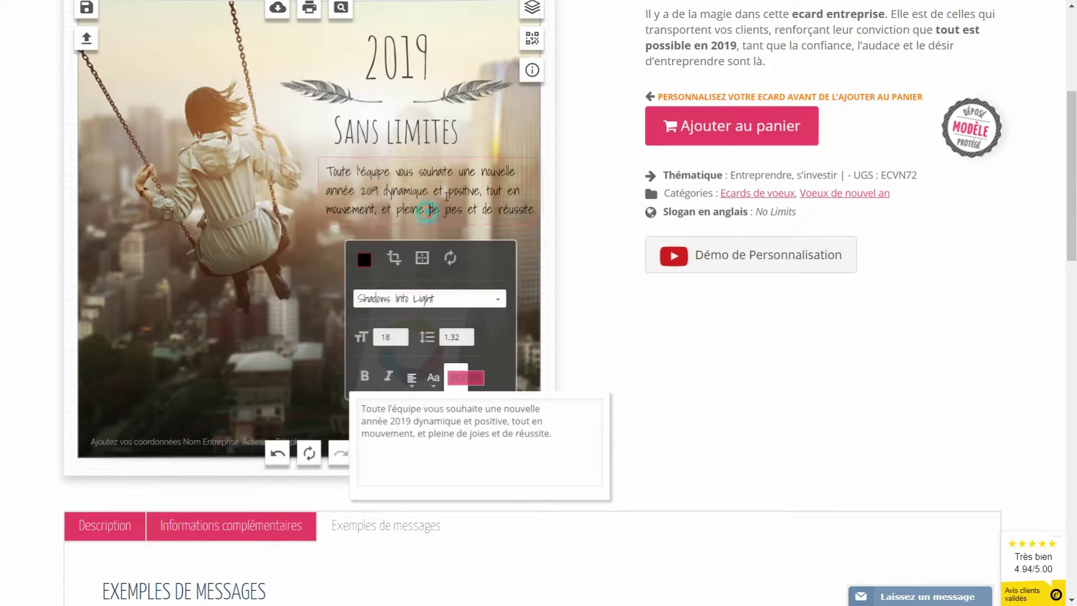
{"action": "left_click", "coordinate": [339, 162]}
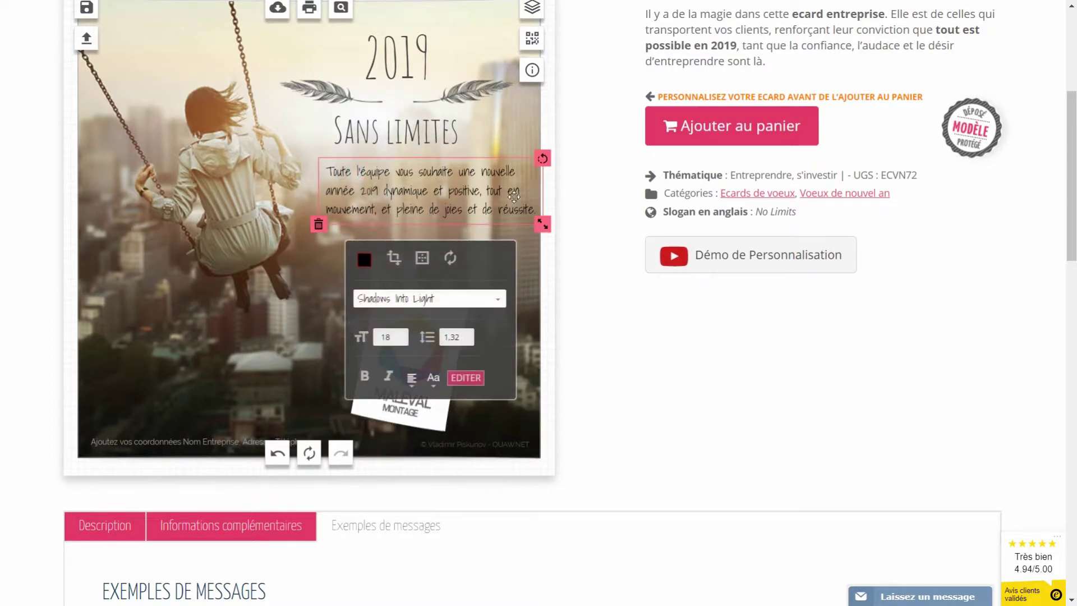
- Break the message after 'une' and join 'nouvelle année' on one line
{"action": "left_click", "coordinate": [467, 375]}
{"action": "left_click", "coordinate": [505, 410]}
{"action": "key", "text": "BackSpace"}
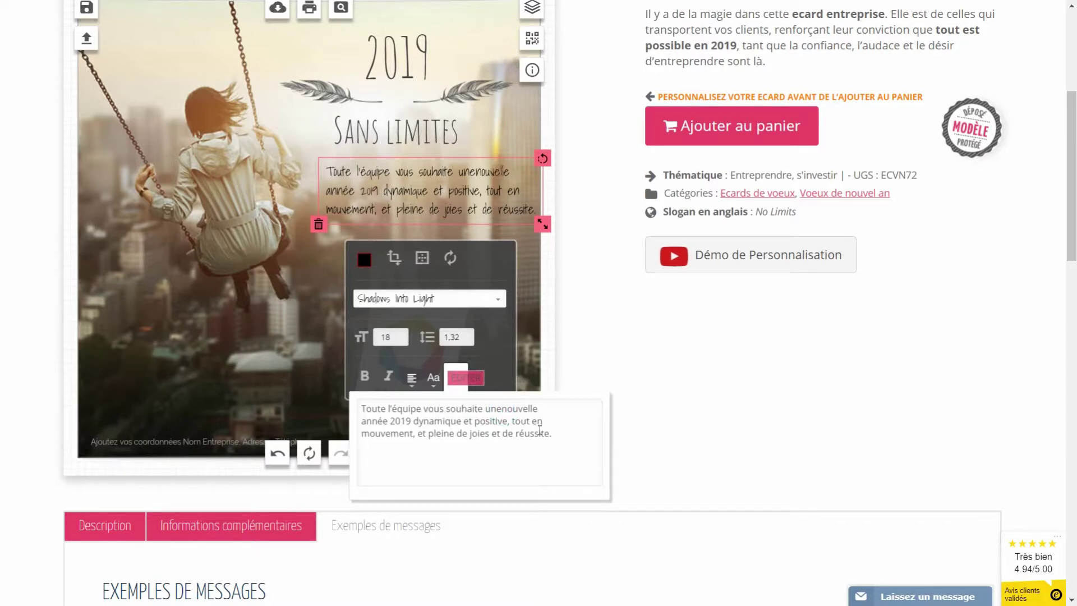
{"action": "key", "text": "Return"}
{"action": "left_click", "coordinate": [363, 452]}
{"action": "key", "text": "BackSpace"}
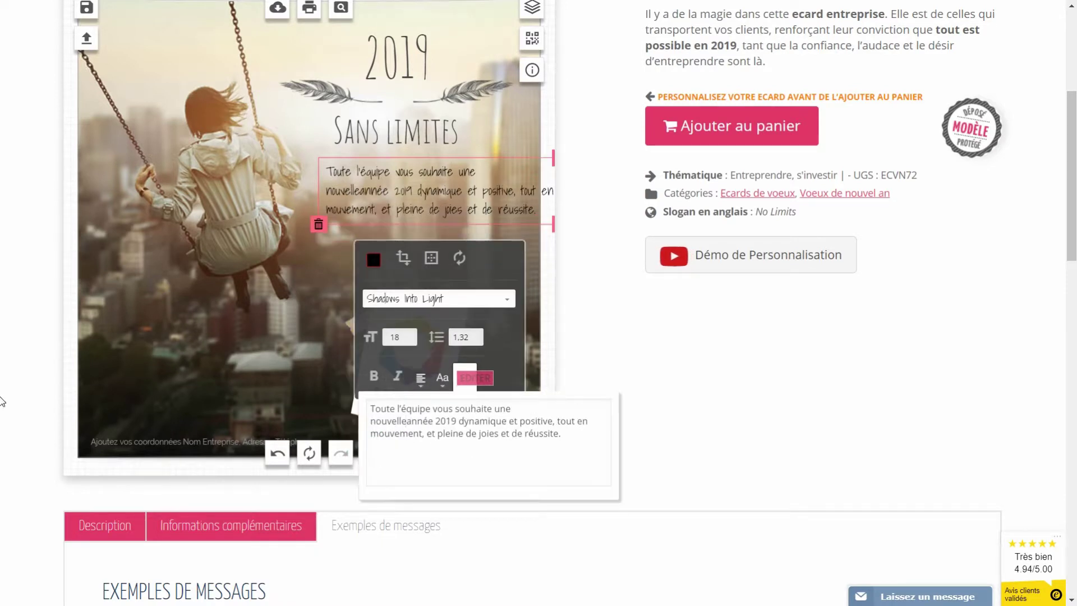
- Put 'positive' and 'mouvement' on one line, start 'pleine de joies' below, and nudge the block up
{"action": "left_click", "coordinate": [524, 420]}
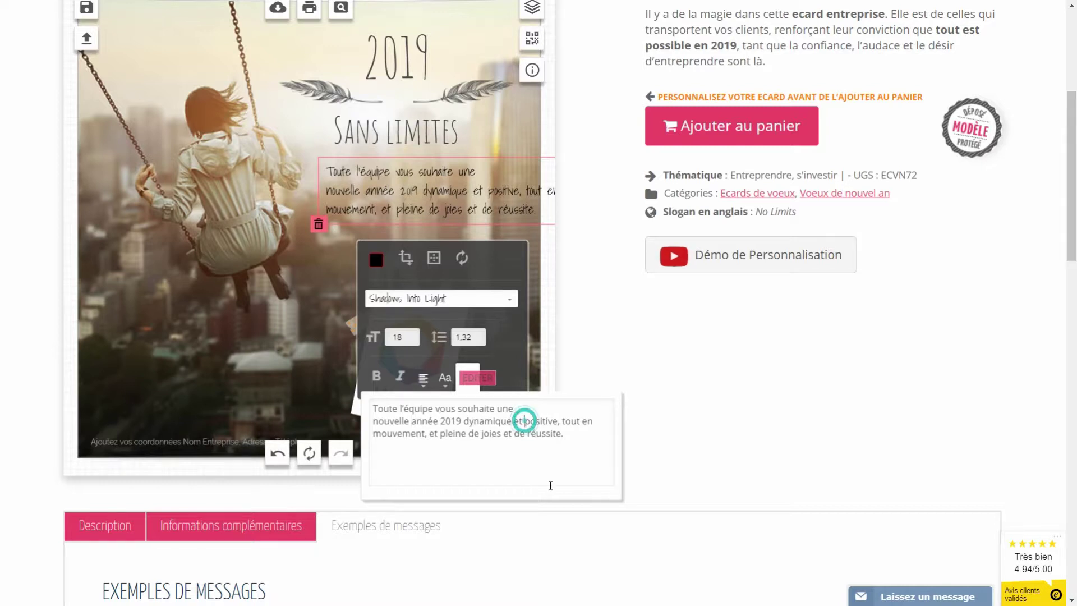
{"action": "key", "text": "Return"}
{"action": "left_click", "coordinate": [362, 466]}
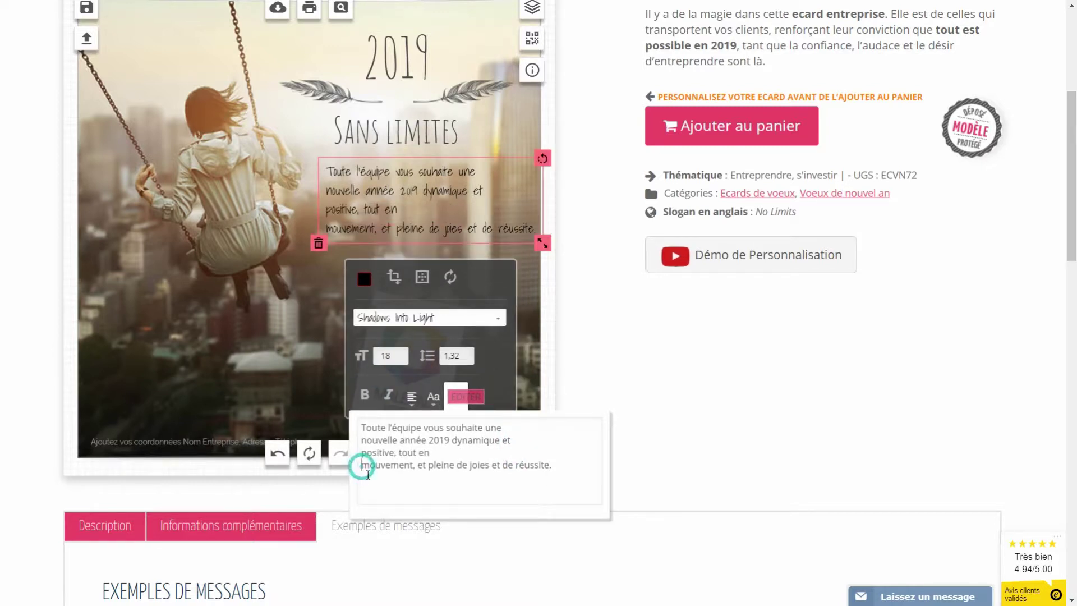
{"action": "key", "text": "BackSpace"}
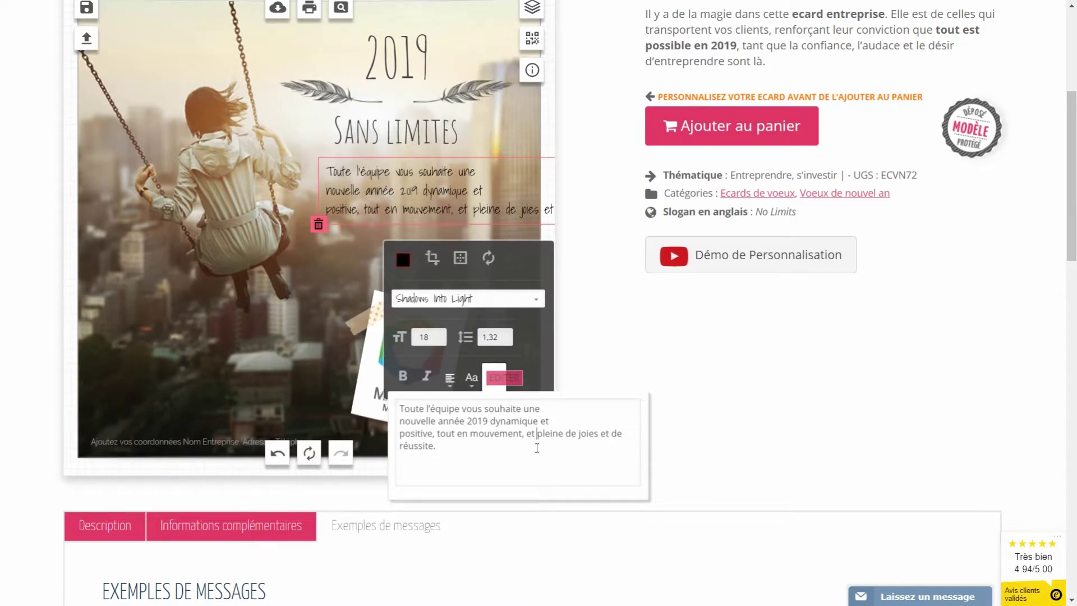
{"action": "key", "text": "BackSpace"}
{"action": "key", "text": "Return"}
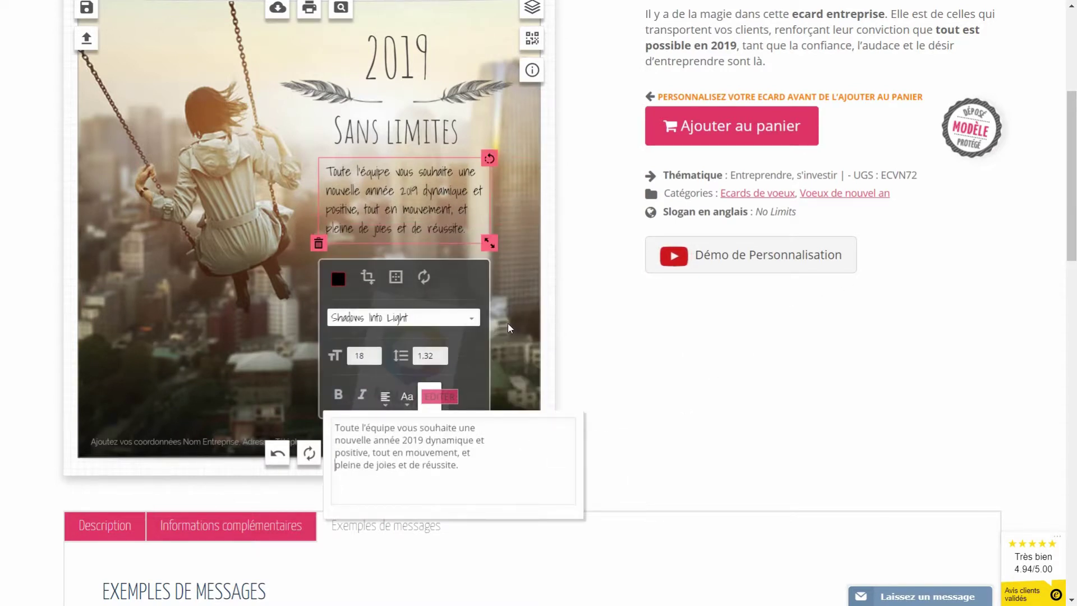
{"action": "left_click", "coordinate": [507, 354]}
{"action": "left_click_drag", "start_coordinate": [413, 207], "coordinate": [412, 204]}
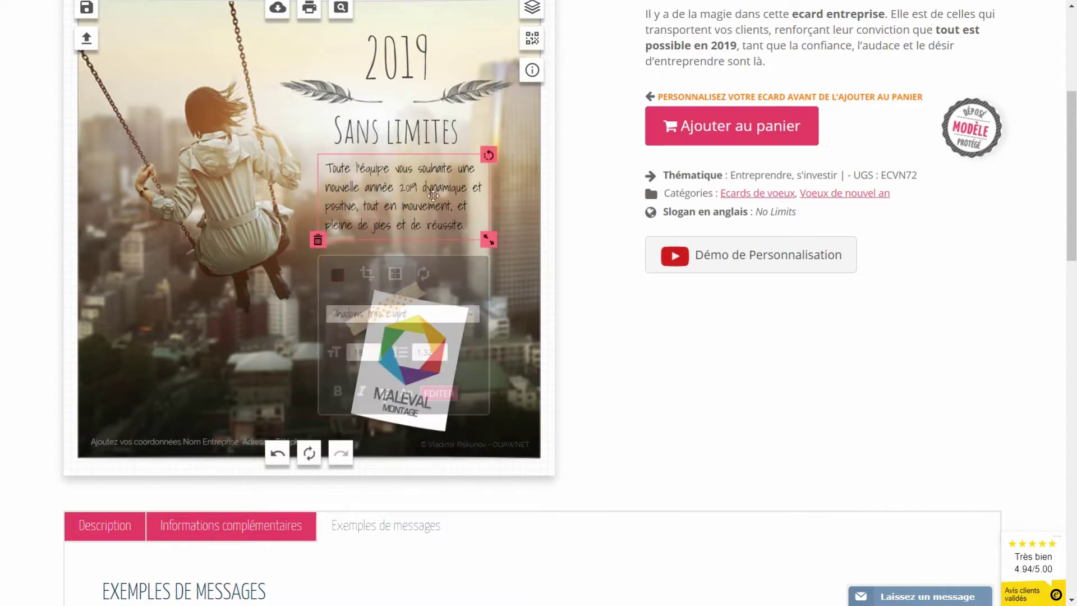
{"action": "left_click", "coordinate": [505, 183]}
- Add a new signature text and place it just below the message, toward the right
{"action": "scroll", "coordinate": [504, 184], "scroll_direction": "up", "scroll_amount": 1}
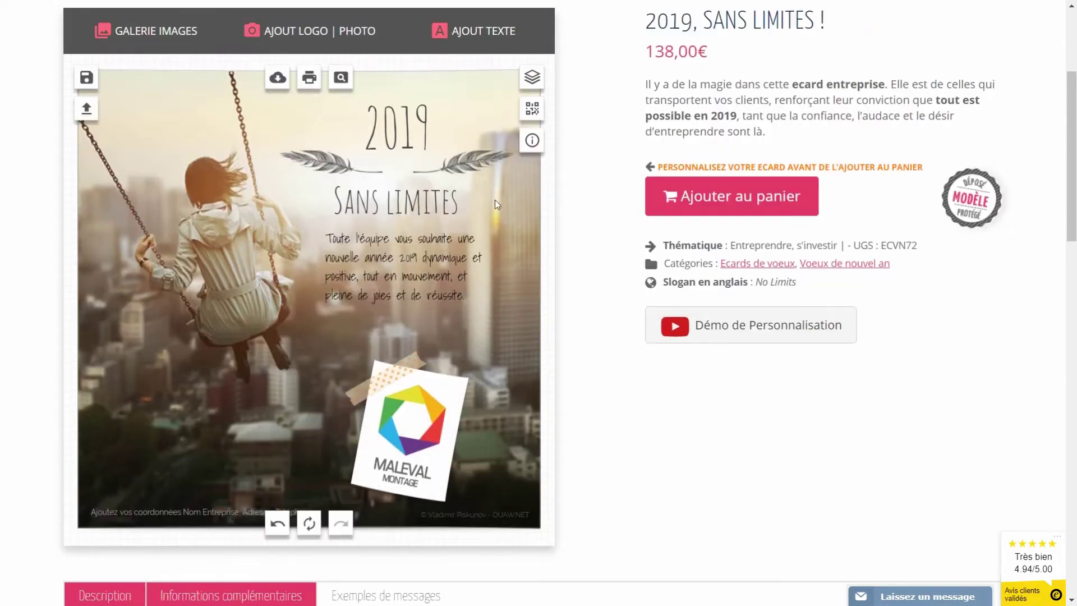
{"action": "left_click", "coordinate": [473, 34]}
{"action": "left_click", "coordinate": [512, 143]}
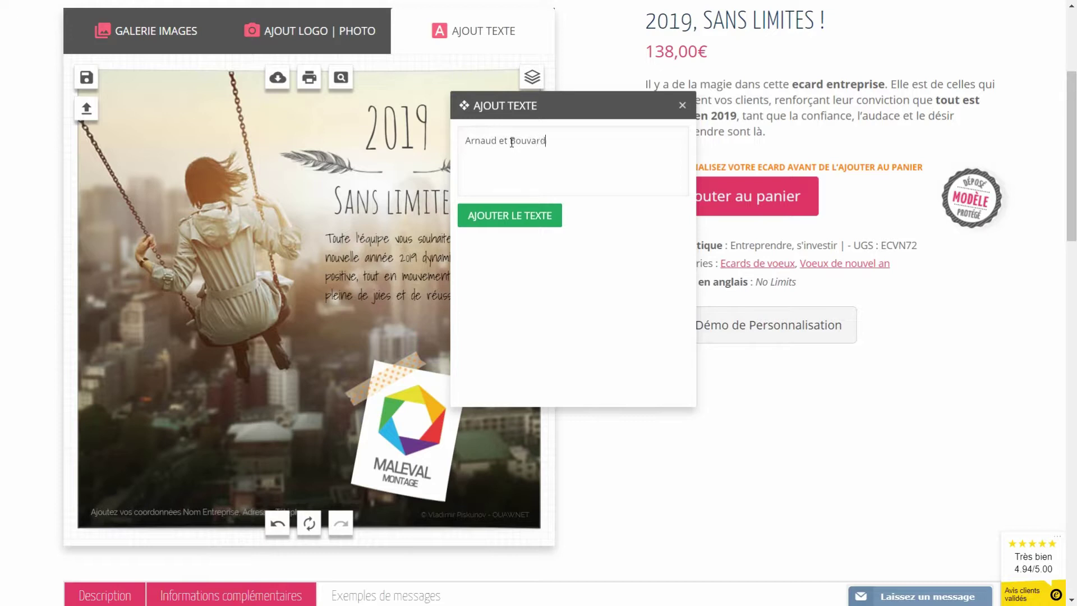
{"action": "left_click", "coordinate": [512, 219]}
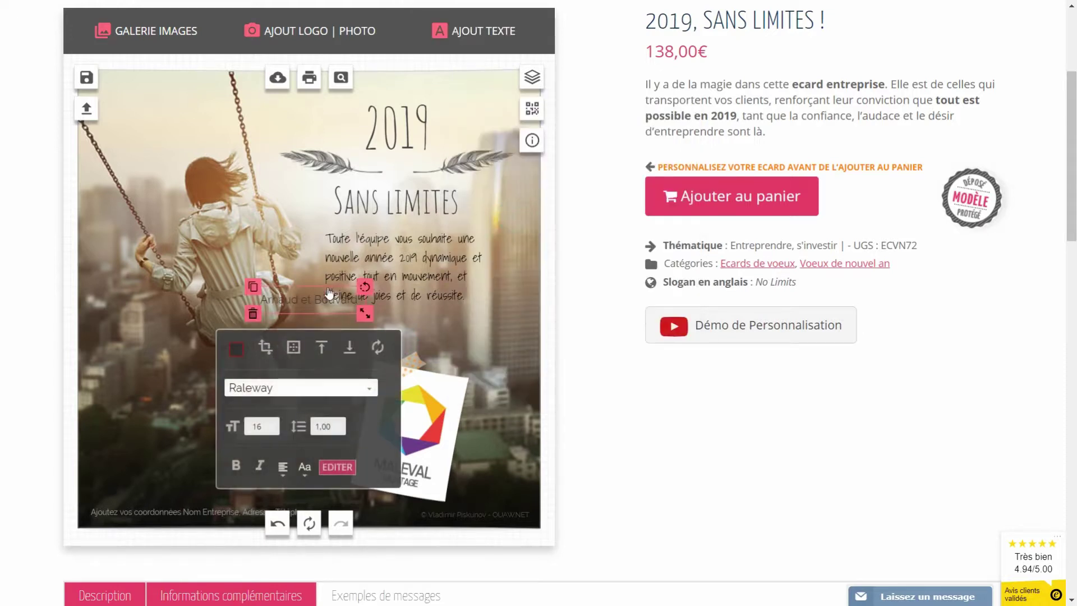
{"action": "left_click_drag", "start_coordinate": [326, 319], "coordinate": [423, 319]}
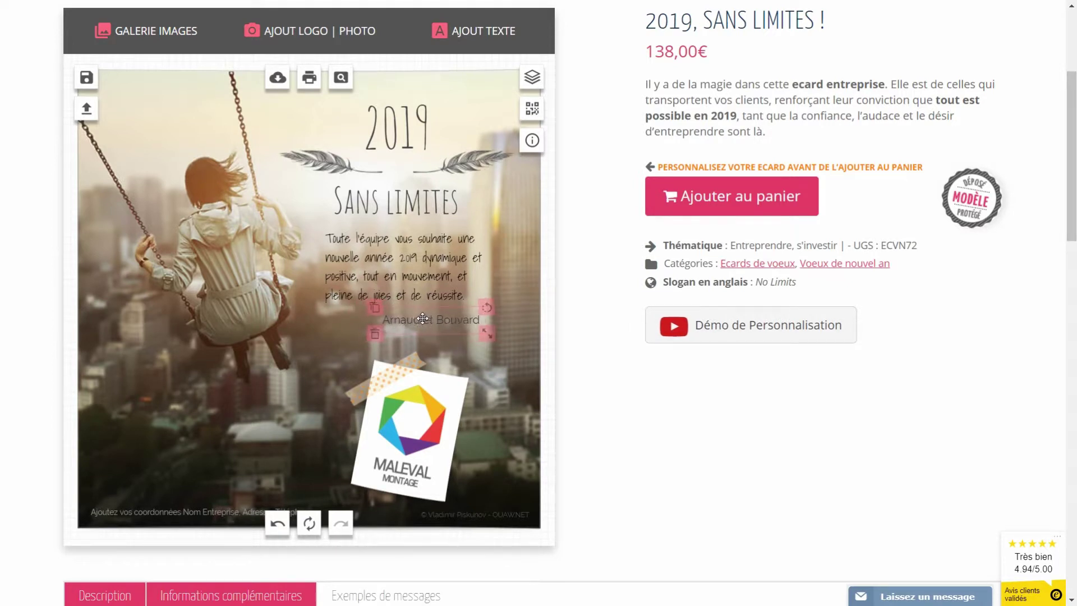
- Style the signature in Shadows Into Light, size 18, near-black, nudged under the greeting
{"action": "left_click", "coordinate": [408, 312]}
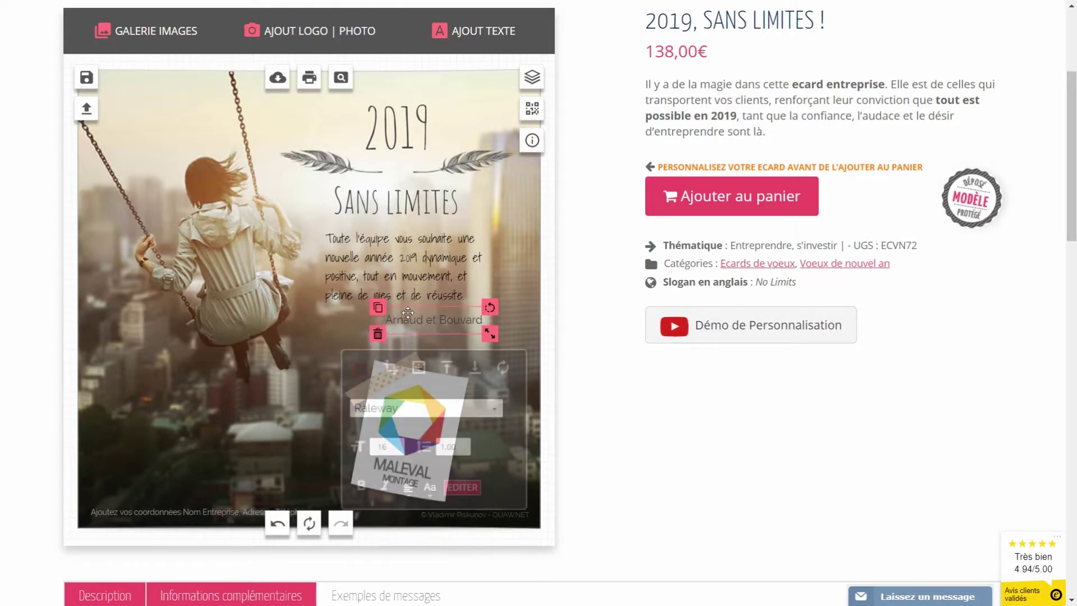
{"action": "left_click", "coordinate": [387, 268]}
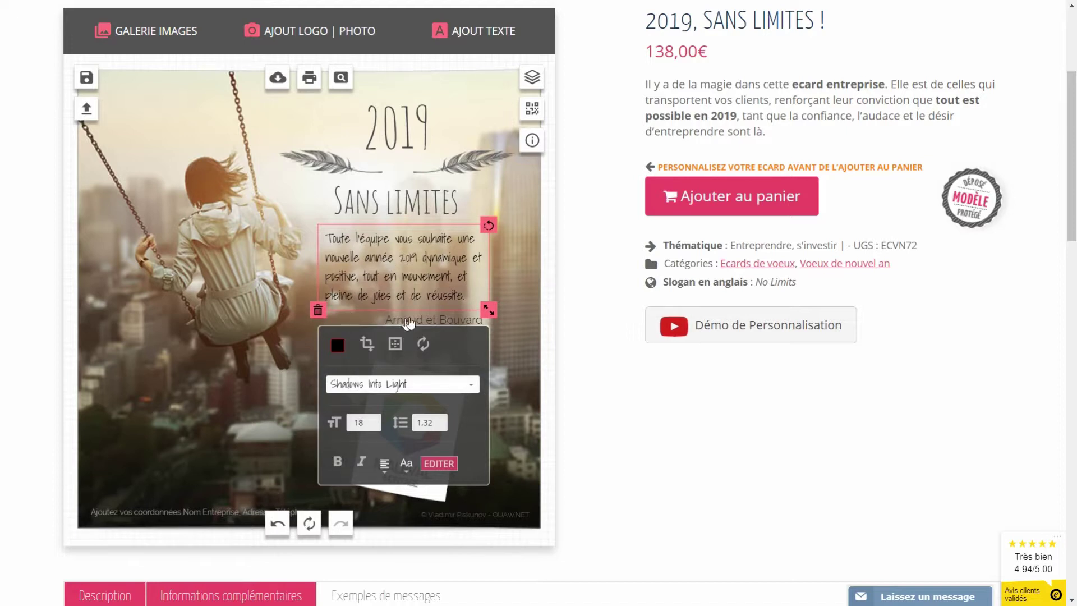
{"action": "left_click", "coordinate": [428, 318]}
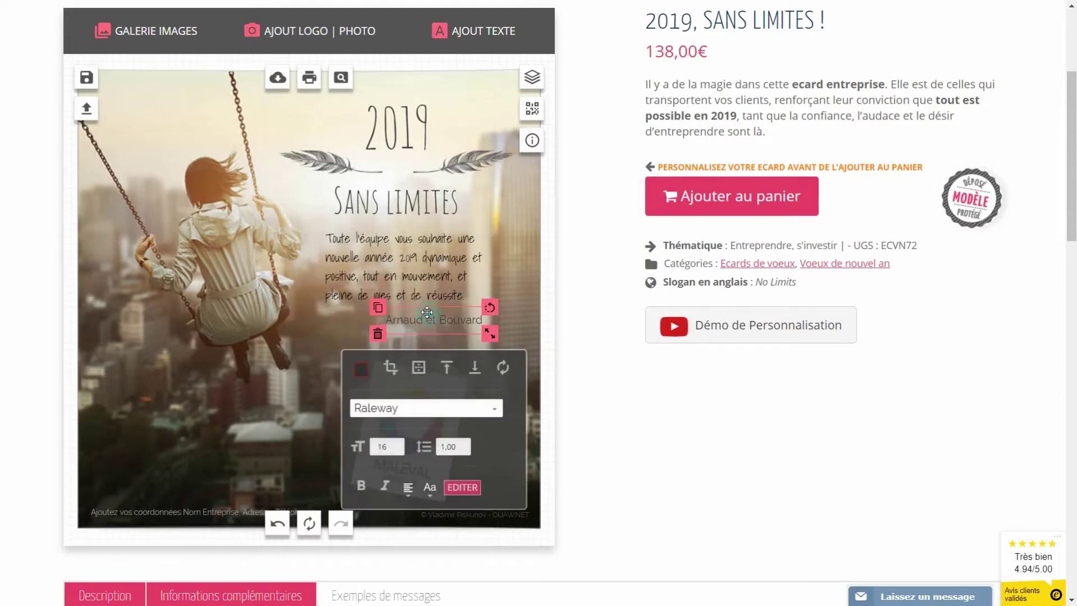
{"action": "left_click", "coordinate": [496, 411]}
{"action": "scroll", "coordinate": [476, 479], "scroll_direction": "down", "scroll_amount": 2}
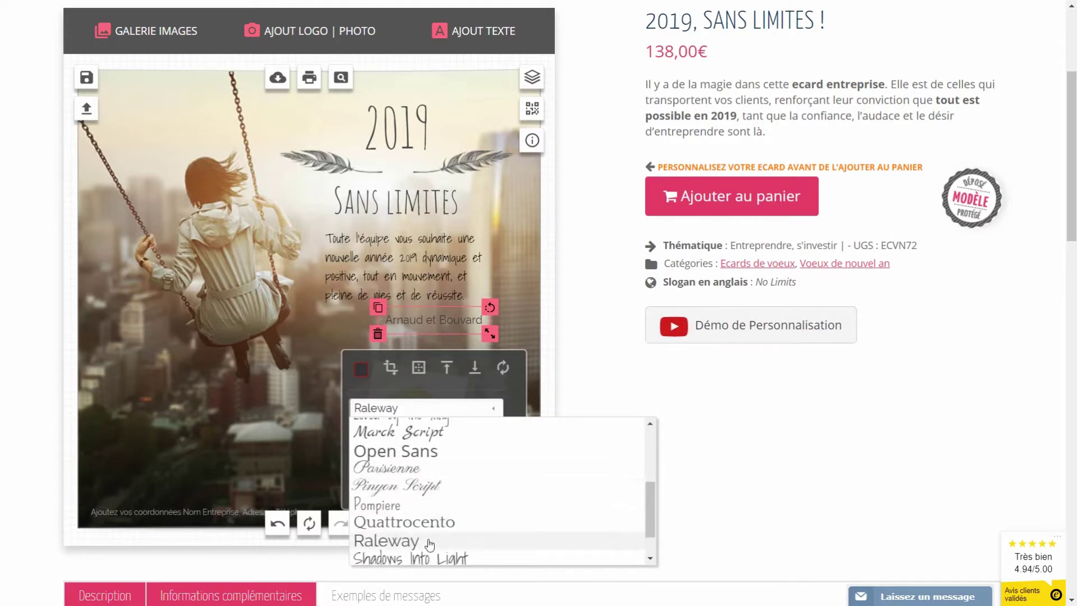
{"action": "left_click", "coordinate": [428, 558]}
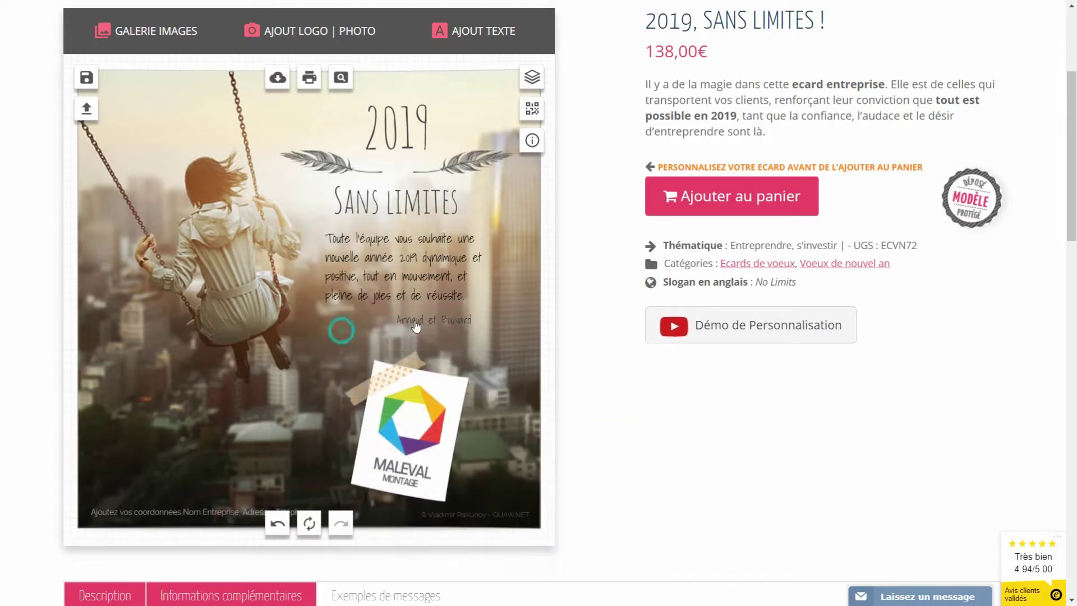
{"action": "left_click", "coordinate": [399, 445]}
{"action": "left_click", "coordinate": [400, 446]}
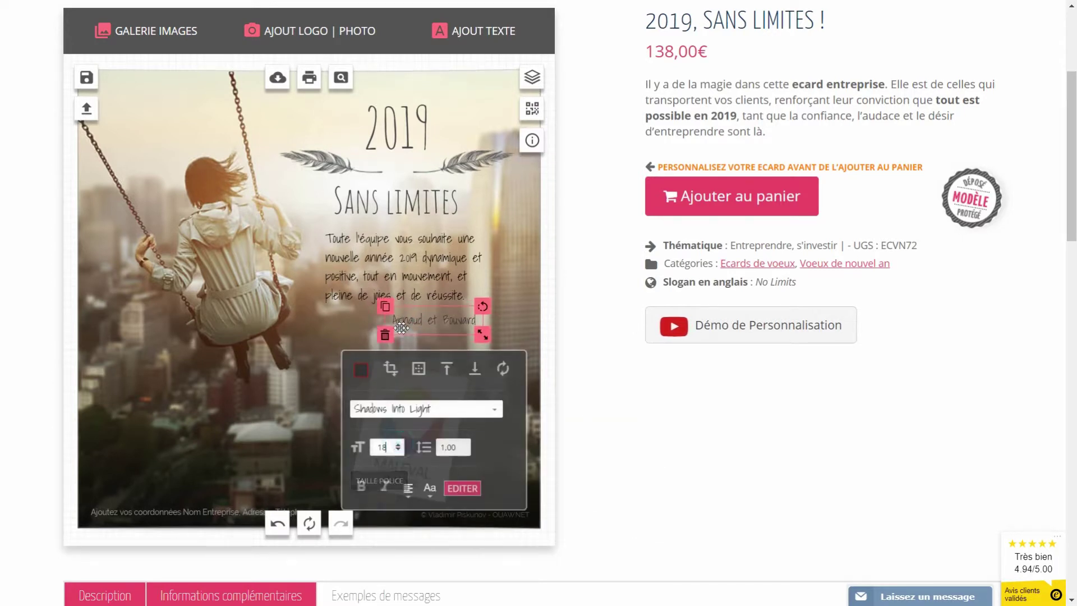
{"action": "left_click", "coordinate": [361, 369]}
{"action": "left_click", "coordinate": [361, 483]}
{"action": "left_click_drag", "start_coordinate": [430, 319], "coordinate": [433, 318]}
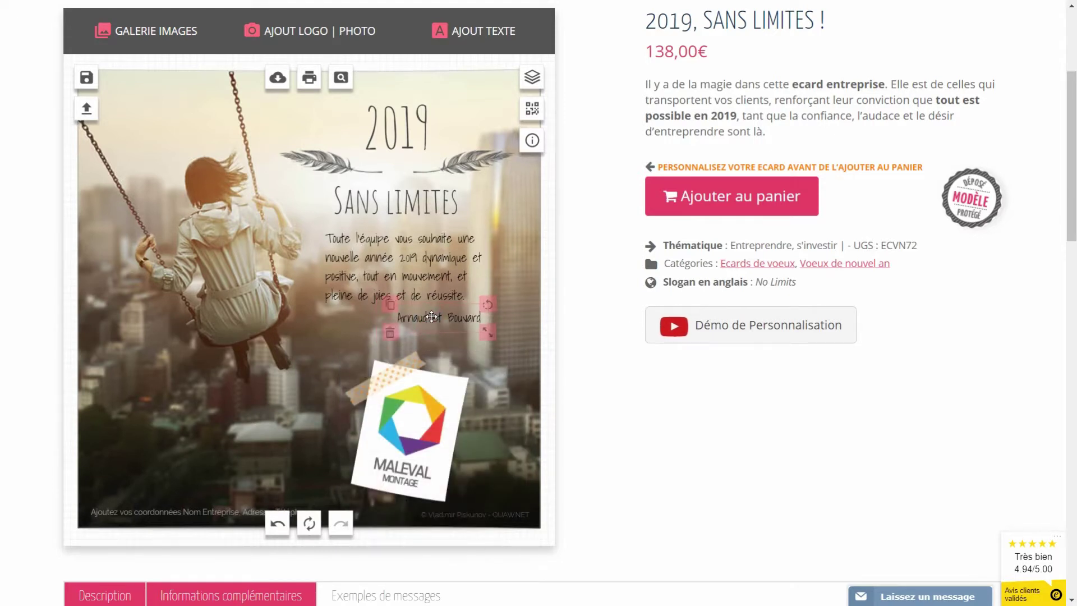
- Replace the footer placeholder with the MALEVAL name, its postal address and phone number
{"action": "left_click", "coordinate": [179, 513]}
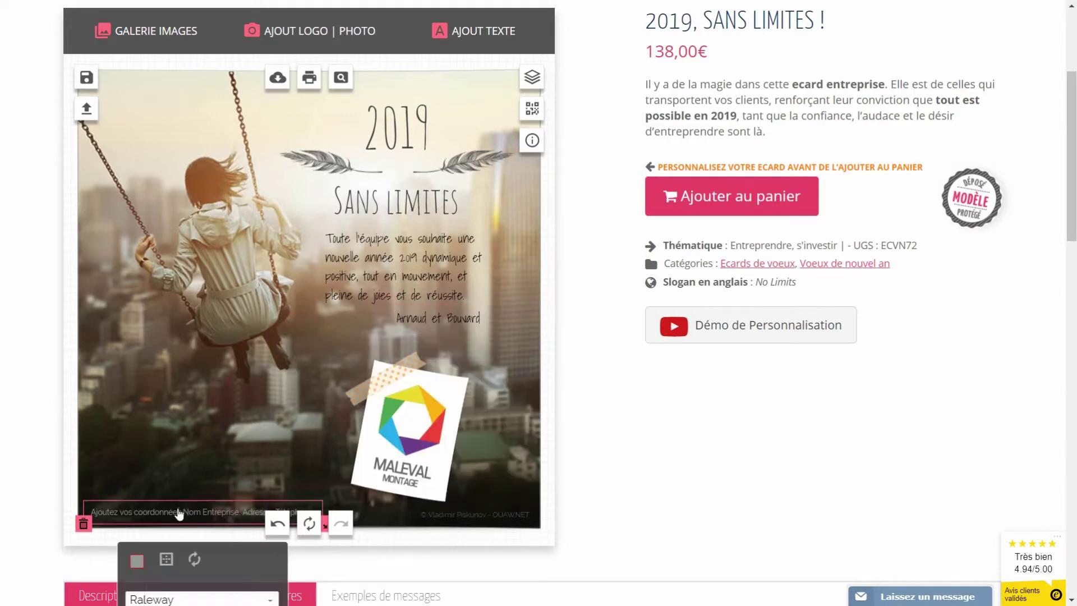
{"action": "scroll", "coordinate": [138, 371], "scroll_direction": "down", "scroll_amount": 3}
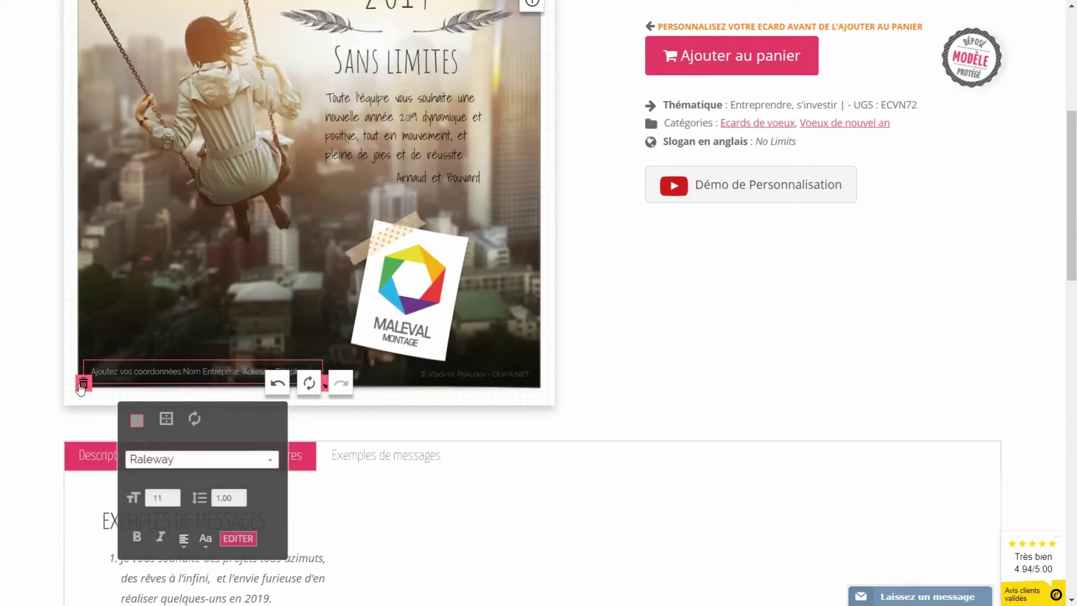
{"action": "left_click", "coordinate": [238, 538]}
{"action": "scroll", "coordinate": [234, 532], "scroll_direction": "down", "scroll_amount": 4}
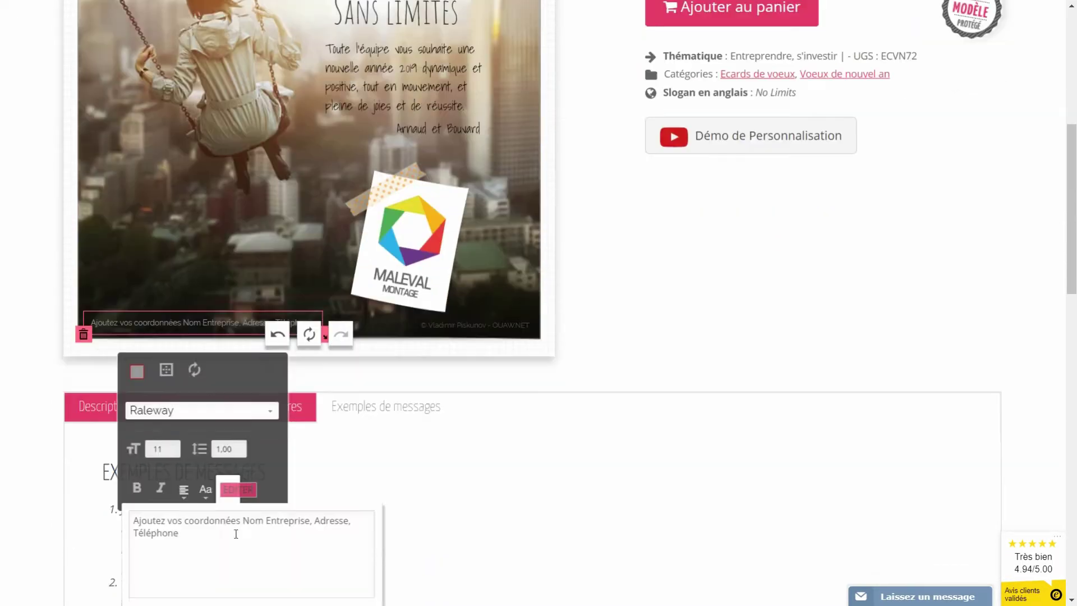
{"action": "left_click_drag", "start_coordinate": [213, 371], "coordinate": [98, 364]}
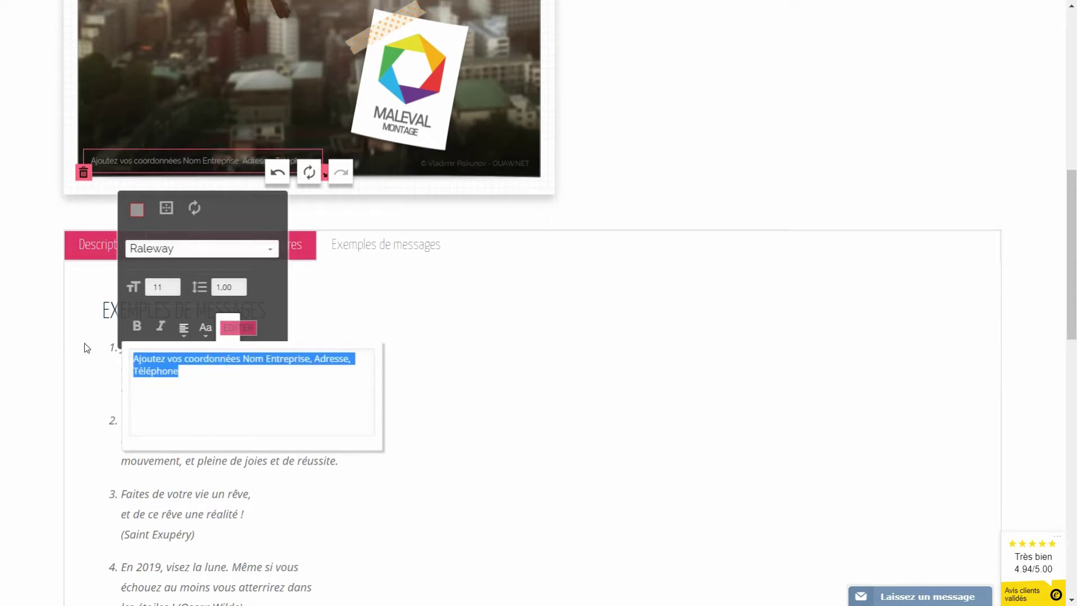
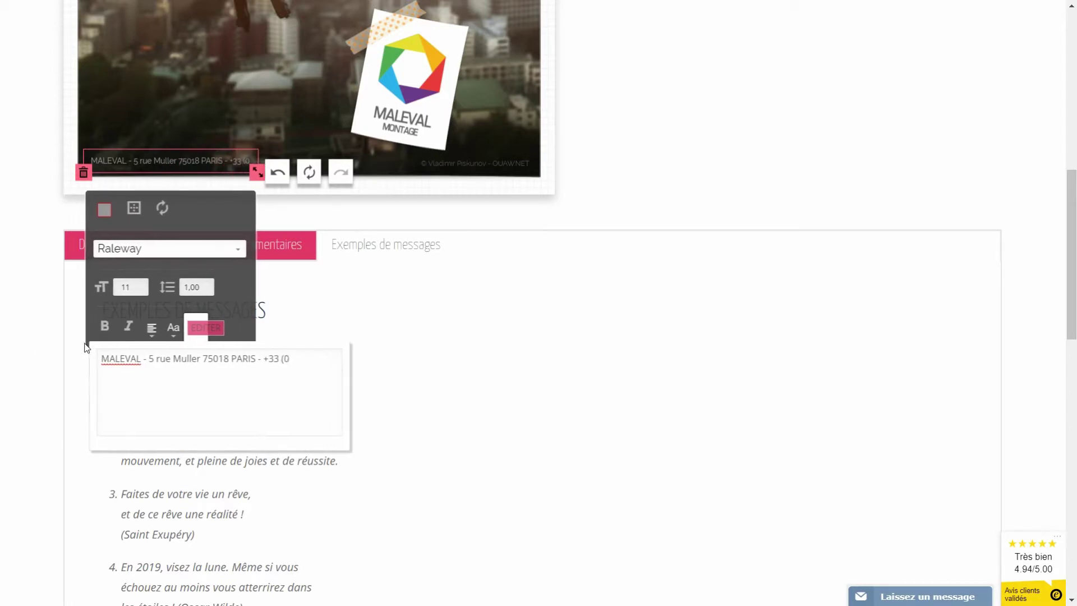
{"action": "left_click", "coordinate": [590, 169]}
{"action": "scroll", "coordinate": [583, 180], "scroll_direction": "up", "scroll_amount": 6}
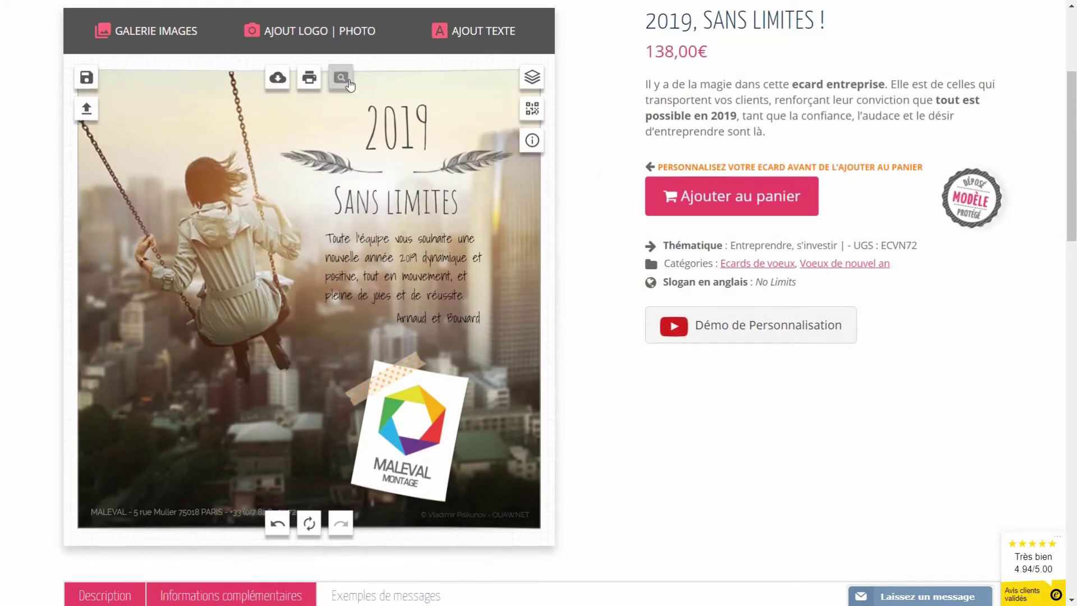
- Preview the card full size, then save it as the creation 'crea 1'
{"action": "left_click", "coordinate": [349, 83]}
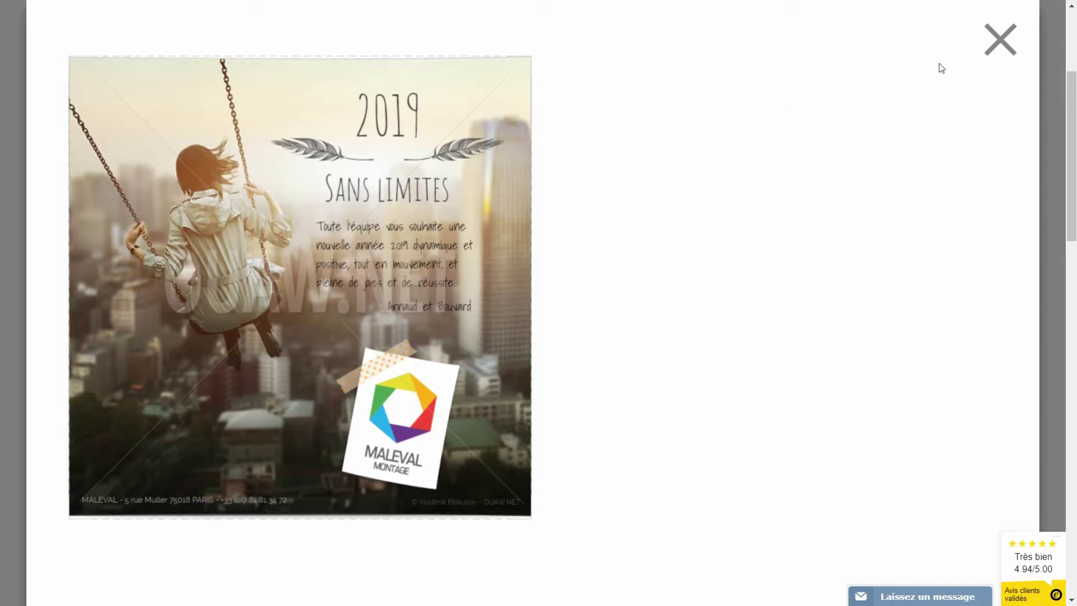
{"action": "left_click", "coordinate": [990, 42]}
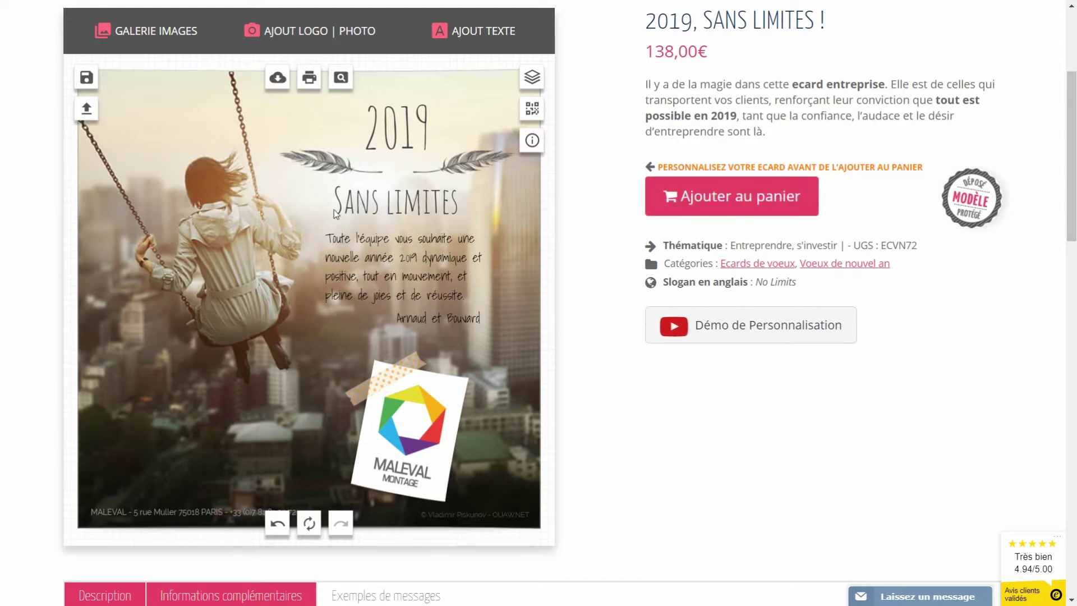
{"action": "left_click", "coordinate": [86, 78]}
{"action": "type", "text": "d"}
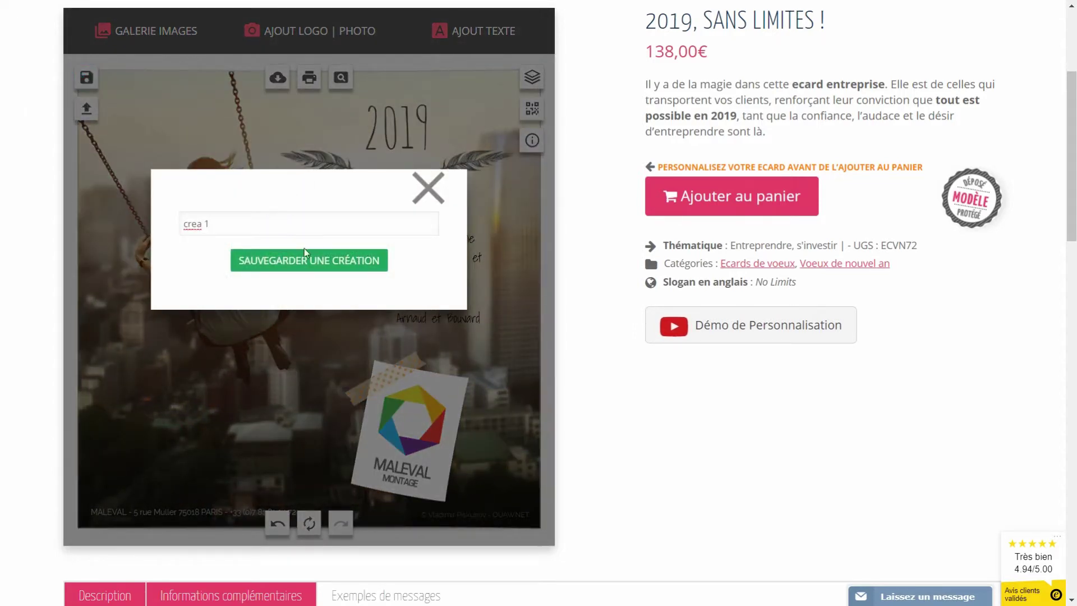
{"action": "left_click", "coordinate": [296, 266]}
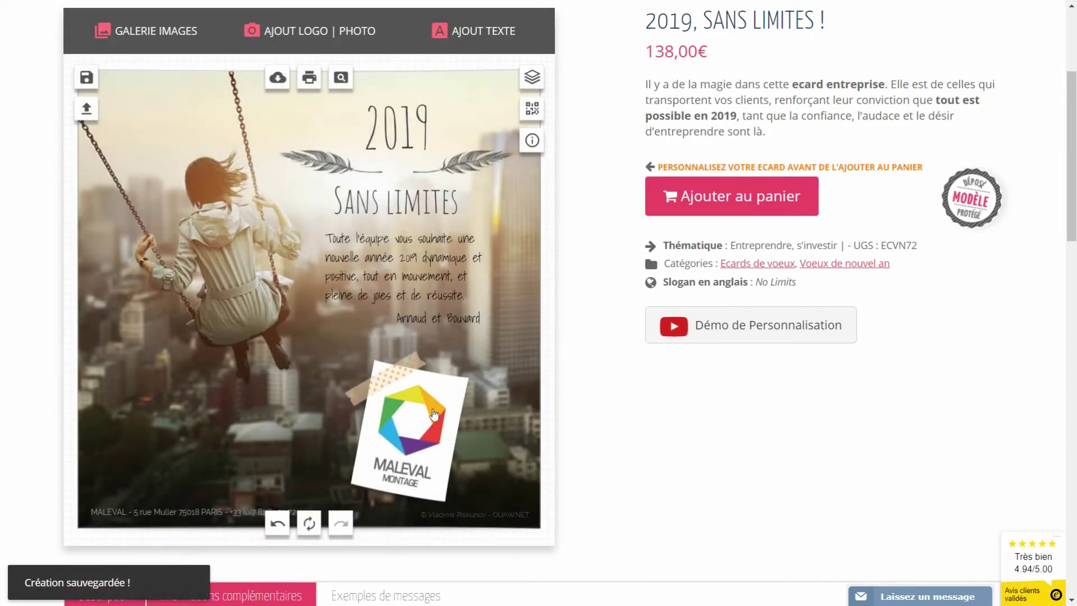
{"action": "left_click", "coordinate": [414, 429]}
- Delete the tape and white polaroid note, and settle the MALEVAL logo in the lower-left corner
{"action": "left_click_drag", "start_coordinate": [431, 417], "coordinate": [326, 377]}
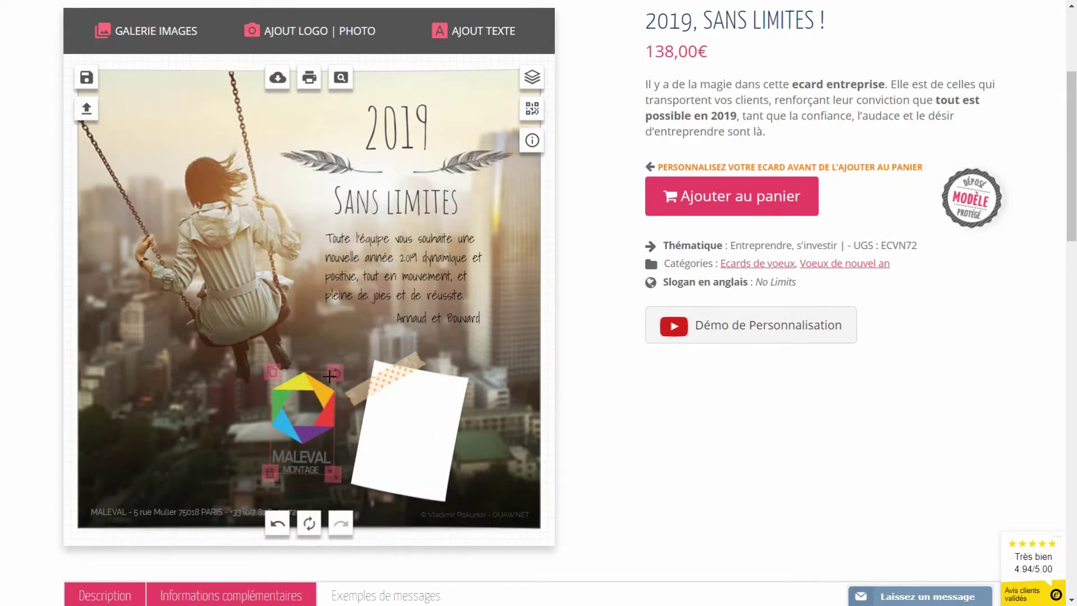
{"action": "left_click", "coordinate": [410, 399]}
{"action": "left_click", "coordinate": [419, 414]}
{"action": "left_click", "coordinate": [413, 438]}
{"action": "left_click", "coordinate": [354, 474]}
{"action": "left_click_drag", "start_coordinate": [286, 439], "coordinate": [128, 439]}
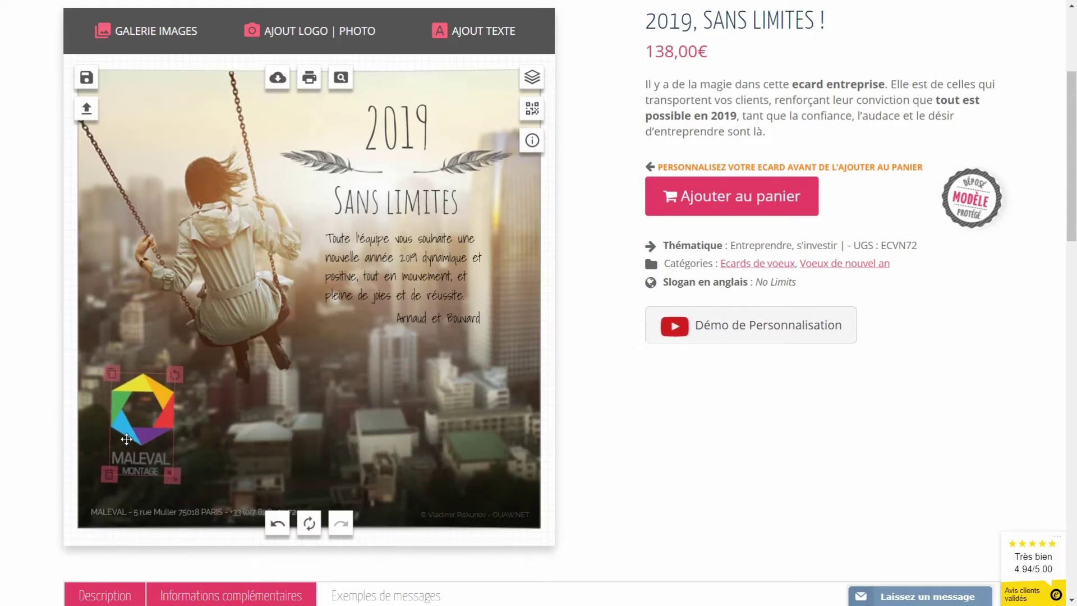
{"action": "left_click", "coordinate": [210, 429]}
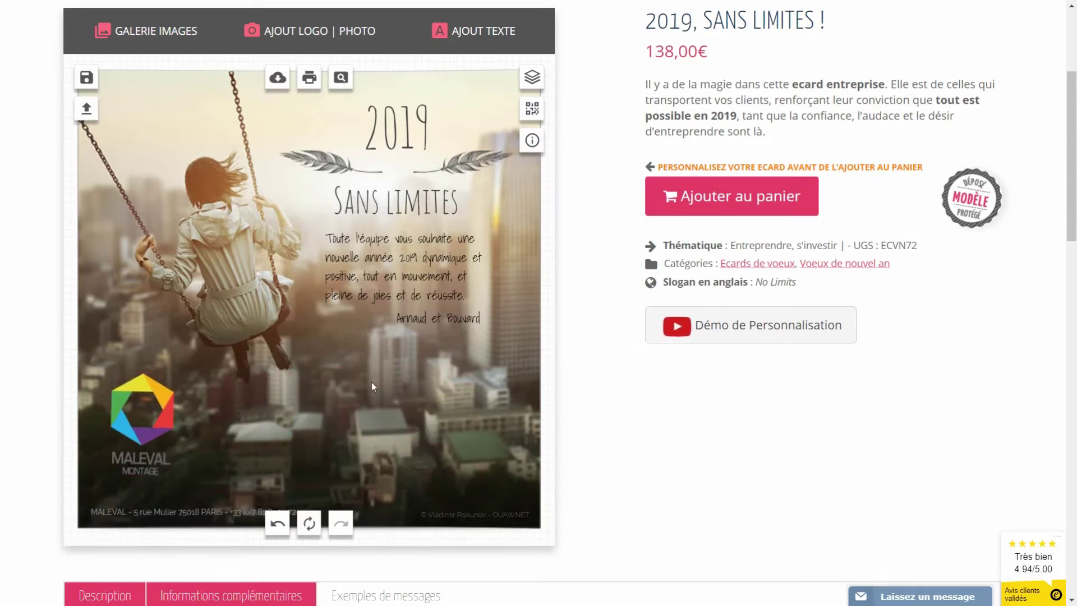
{"action": "left_click_drag", "start_coordinate": [166, 412], "coordinate": [168, 416]}
- Move the greeting paragraph down beside the logo and drop the signature lower
{"action": "left_click_drag", "start_coordinate": [365, 275], "coordinate": [262, 442]}
{"action": "left_click_drag", "start_coordinate": [434, 330], "coordinate": [441, 376]}
{"action": "left_click", "coordinate": [271, 432]}
{"action": "scroll", "coordinate": [258, 522], "scroll_direction": "down", "scroll_amount": 3}
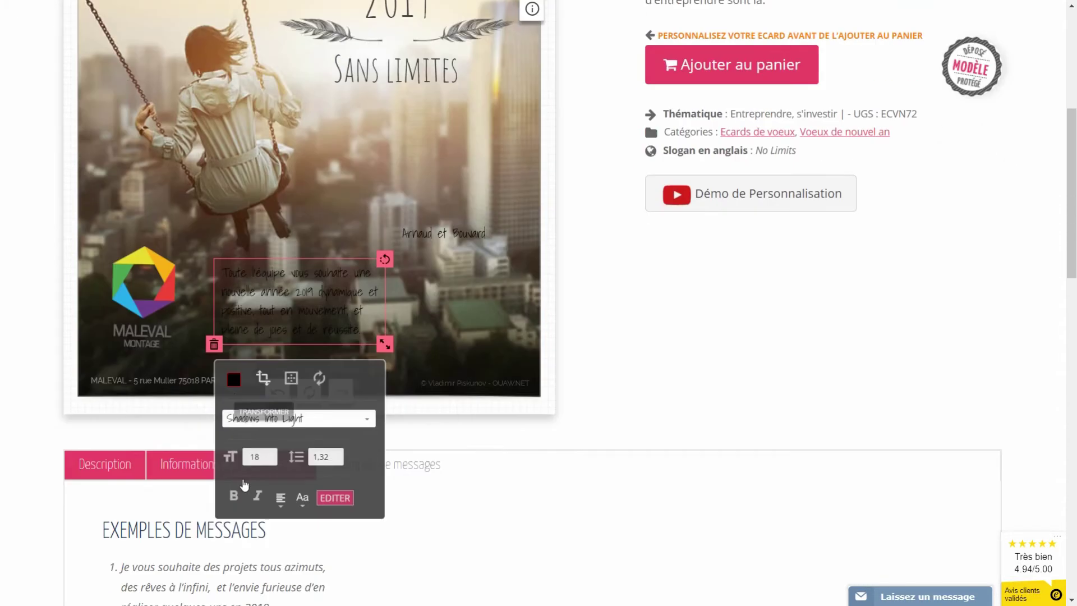
{"action": "left_click", "coordinate": [234, 370]}
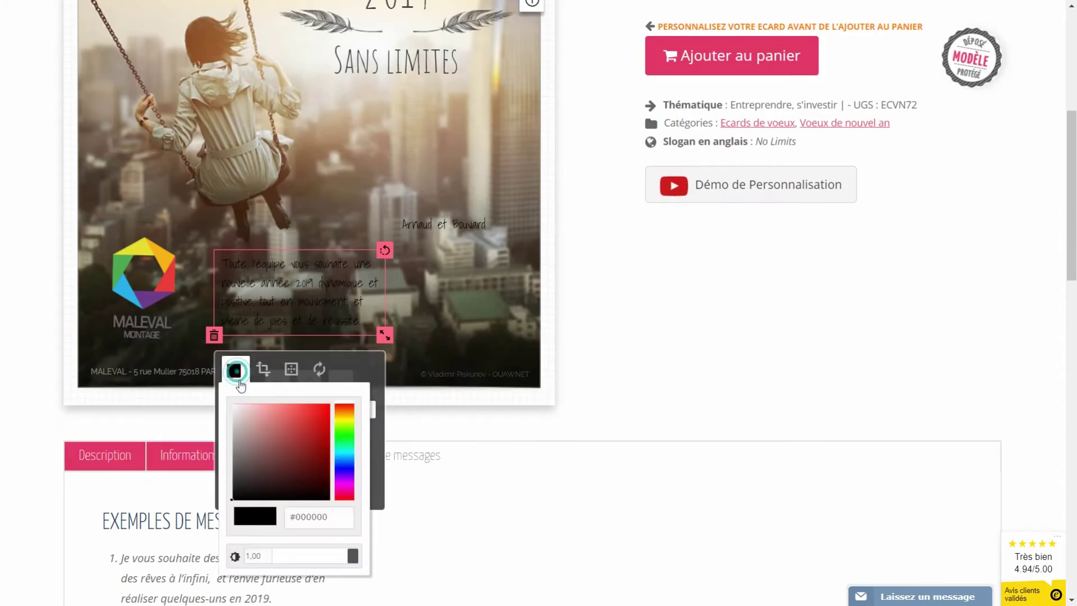
- Make the greeting text white and select the greeting paragraph
{"action": "left_click", "coordinate": [240, 417]}
{"action": "left_click", "coordinate": [443, 225]}
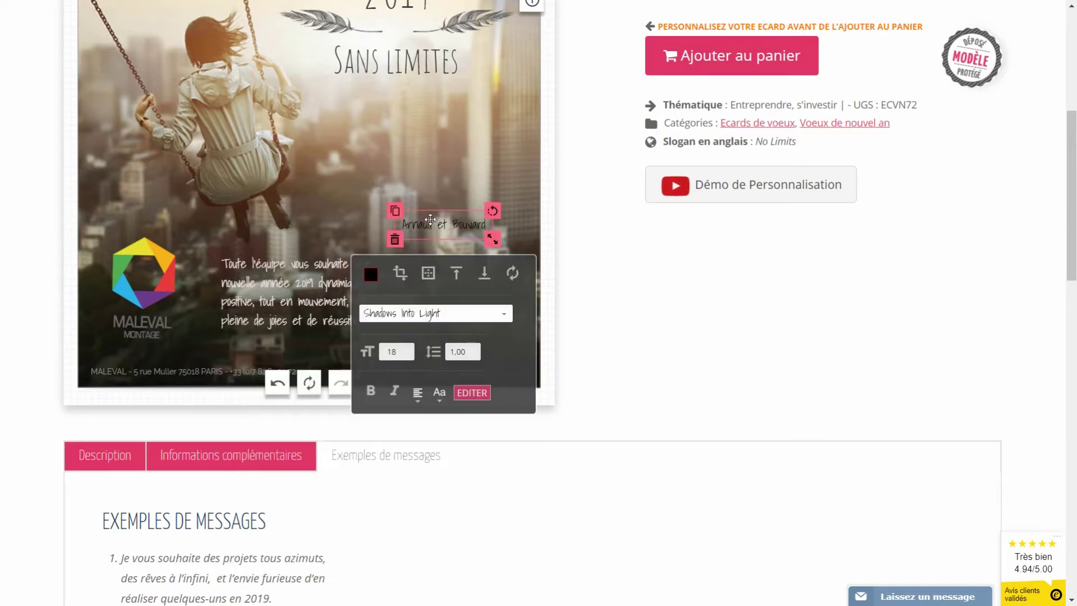
{"action": "left_click", "coordinate": [394, 198]}
{"action": "left_click", "coordinate": [294, 294]}
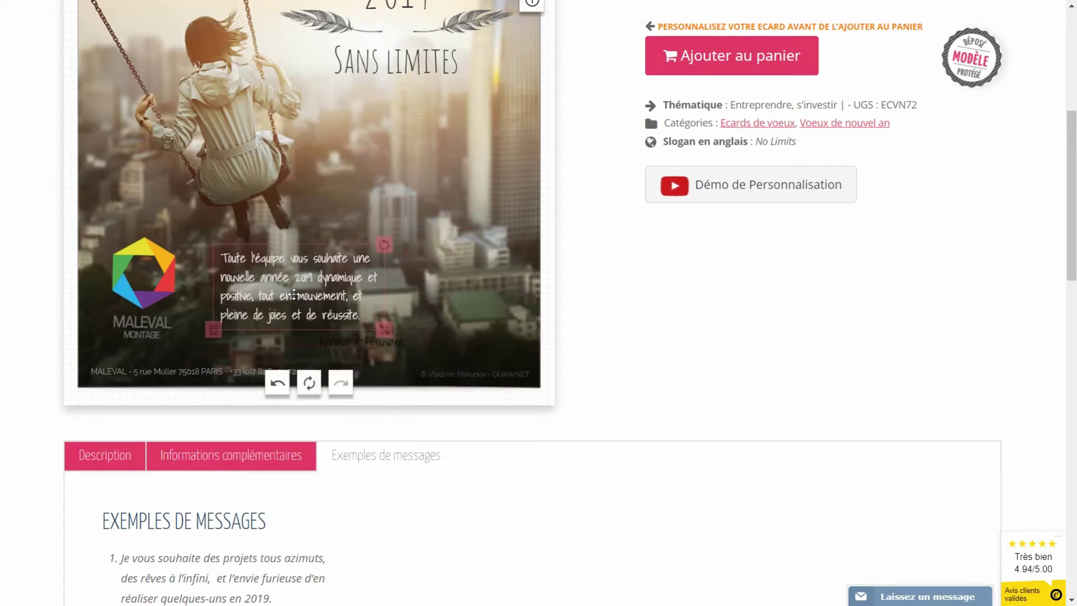
- Remove the greeting's line breaks so it rewraps into three wide lines
{"action": "left_click", "coordinate": [331, 480]}
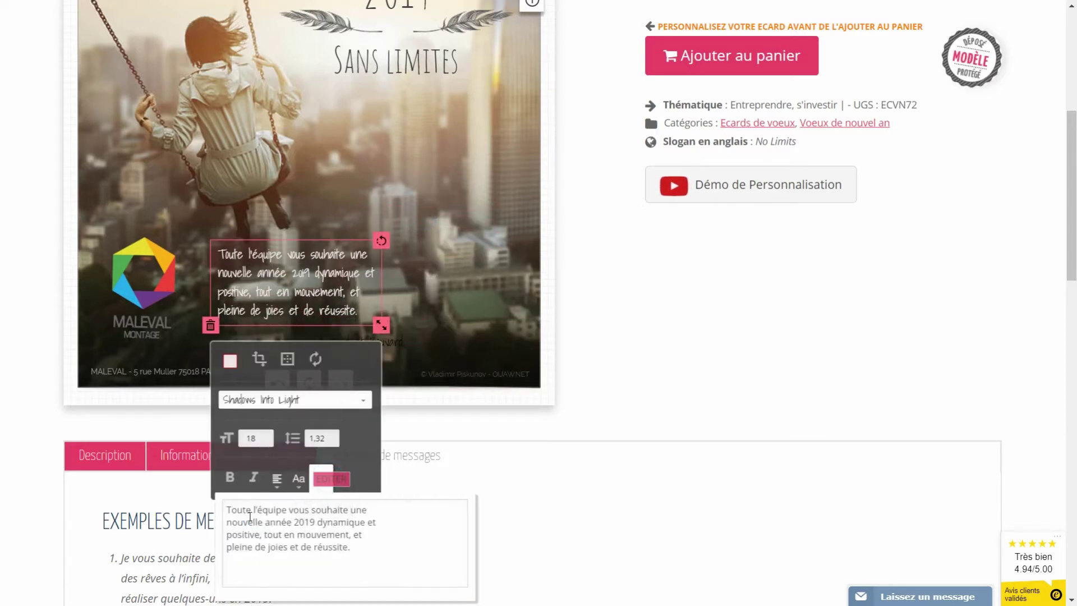
{"action": "left_click", "coordinate": [228, 523]}
{"action": "key", "text": "BackSpace"}
{"action": "left_click", "coordinate": [467, 508]}
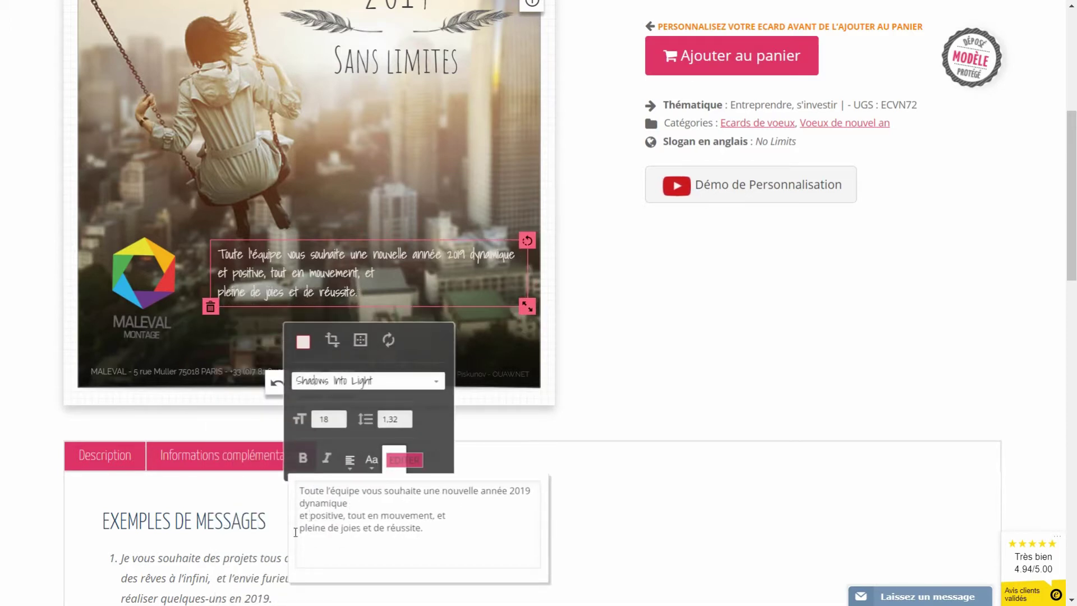
{"action": "key", "text": "Delete"}
{"action": "left_click", "coordinate": [433, 320]}
{"action": "scroll", "coordinate": [355, 236], "scroll_direction": "up", "scroll_amount": 3}
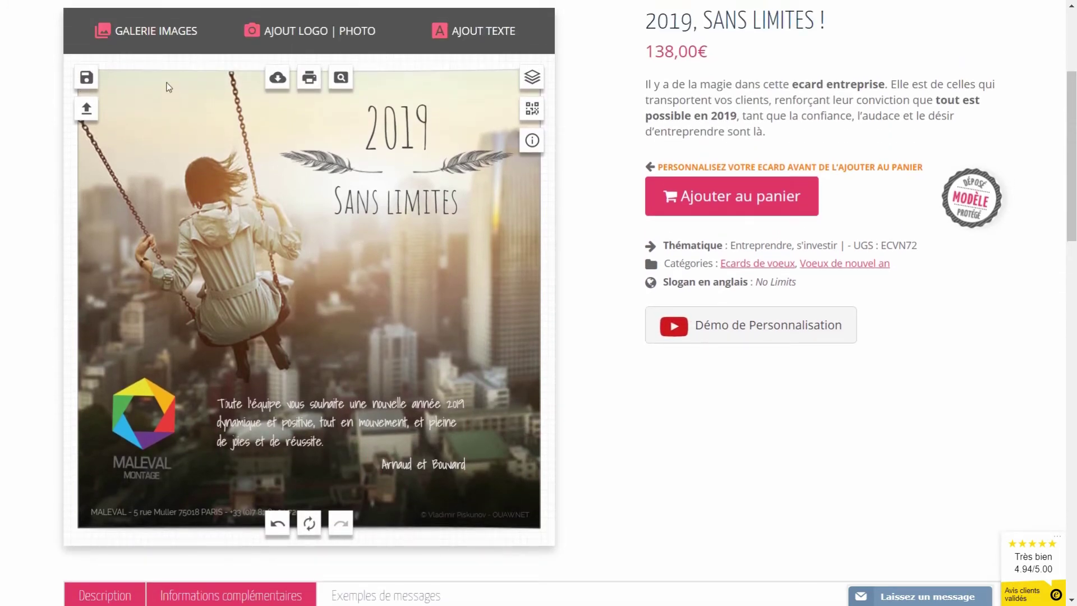
- Add a blank white square sticker from the gallery, moved right and tilted clockwise
{"action": "left_click", "coordinate": [142, 45]}
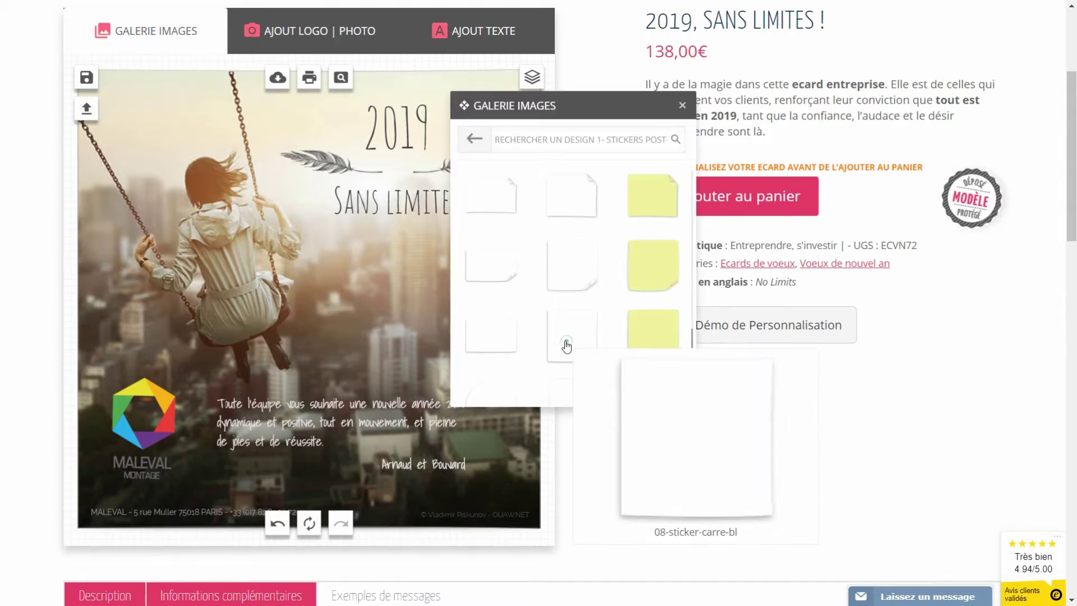
{"action": "left_click", "coordinate": [565, 344]}
{"action": "left_click_drag", "start_coordinate": [300, 294], "coordinate": [415, 299]}
{"action": "left_click_drag", "start_coordinate": [486, 240], "coordinate": [495, 248]}
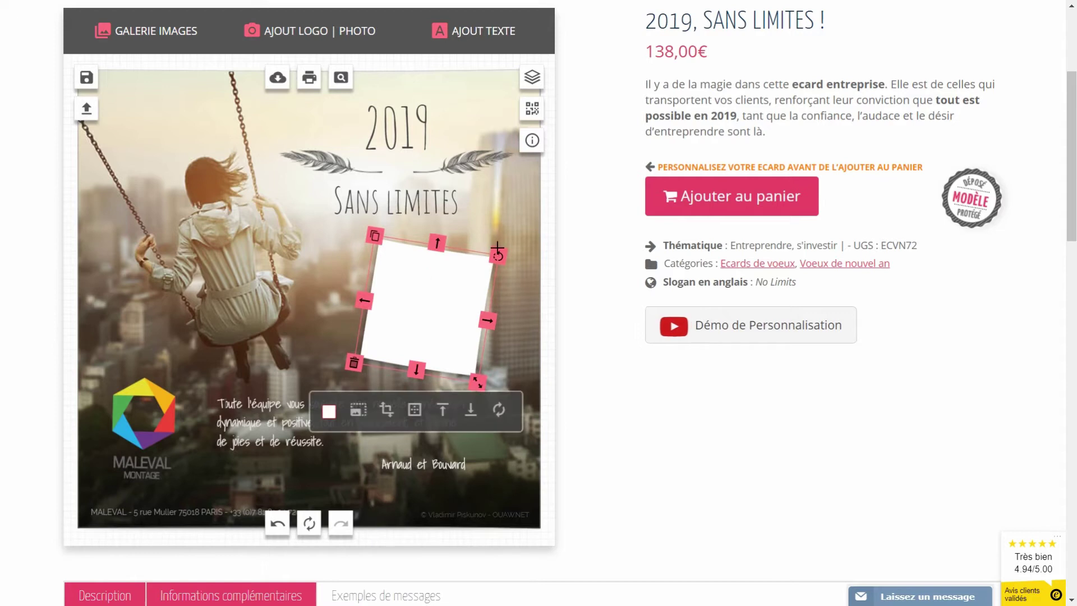
- Upload linkedin-profil-photo.jpg from the computer and select it on the card
{"action": "left_click", "coordinate": [310, 32]}
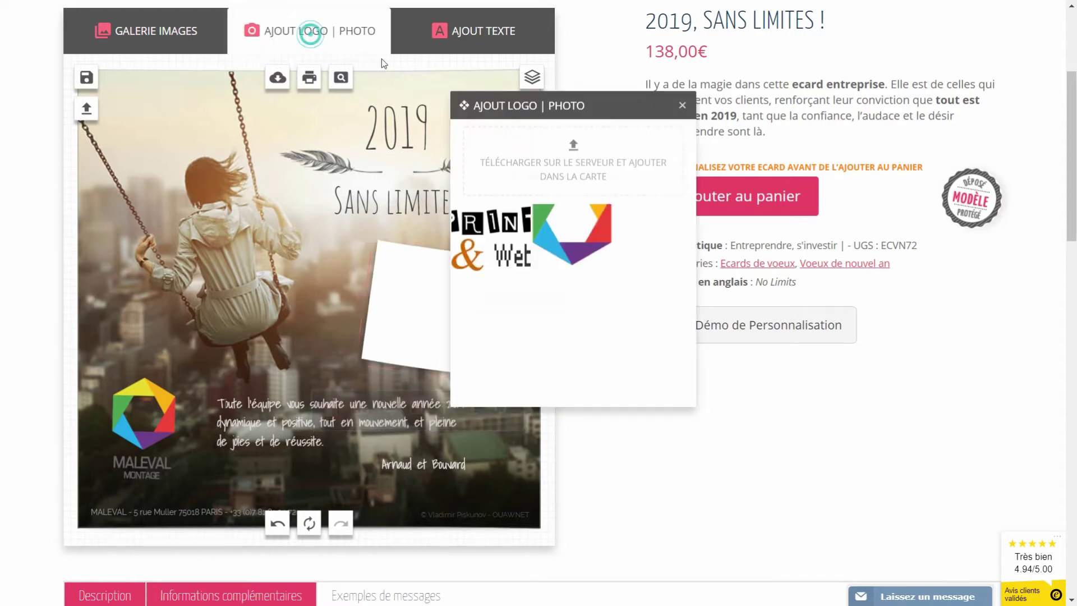
{"action": "left_click", "coordinate": [577, 146]}
{"action": "left_click", "coordinate": [550, 188]}
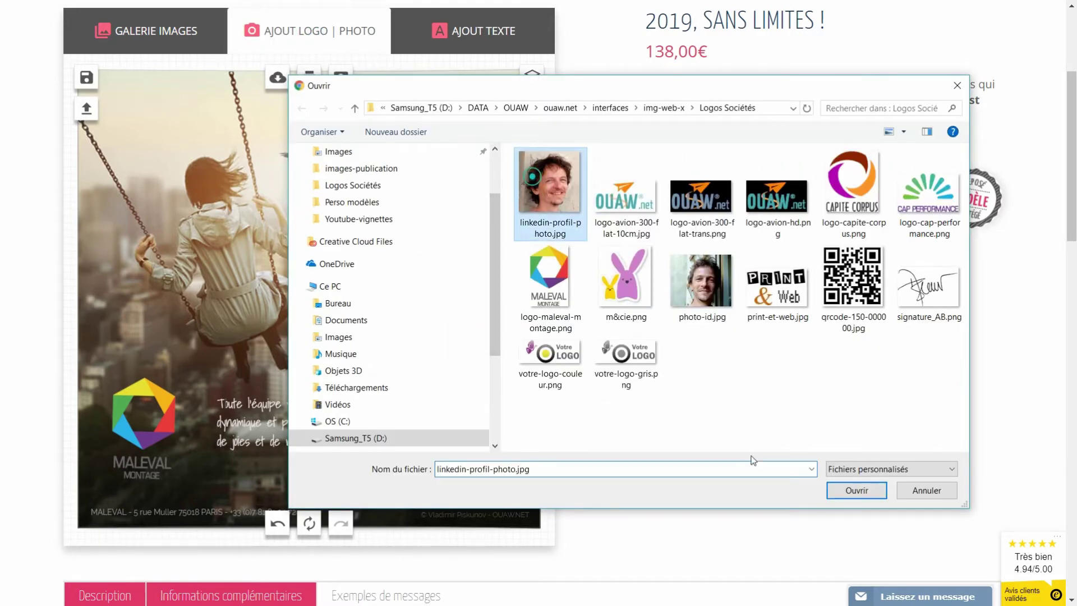
{"action": "left_click", "coordinate": [850, 485]}
{"action": "left_click", "coordinate": [373, 366]}
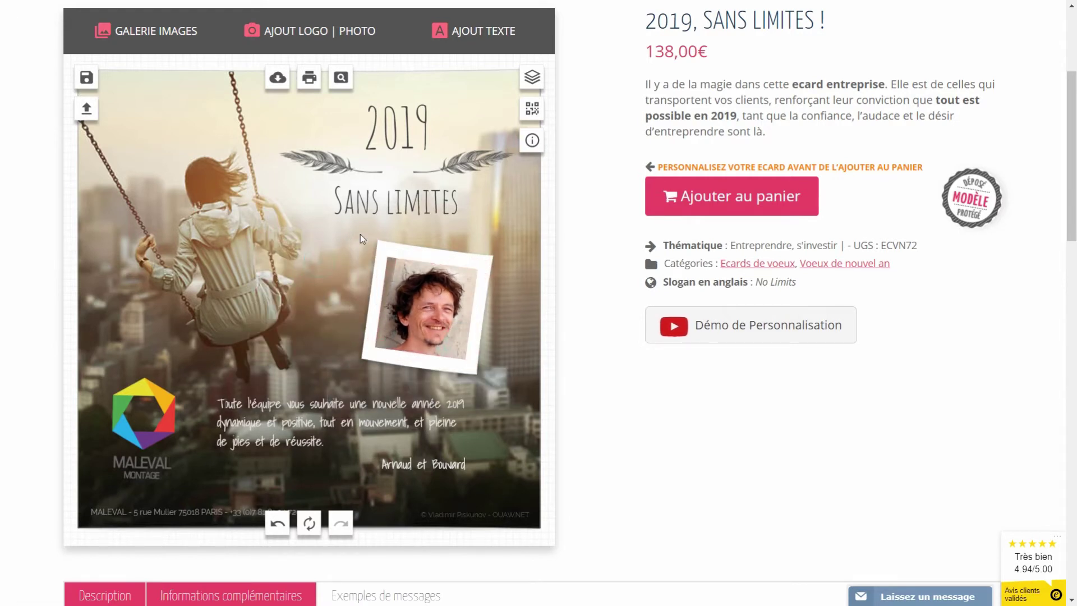
- Add the bronze pushpin from '2- Punaises - Pinces' onto the photo's top-right corner
{"action": "left_click", "coordinate": [472, 350]}
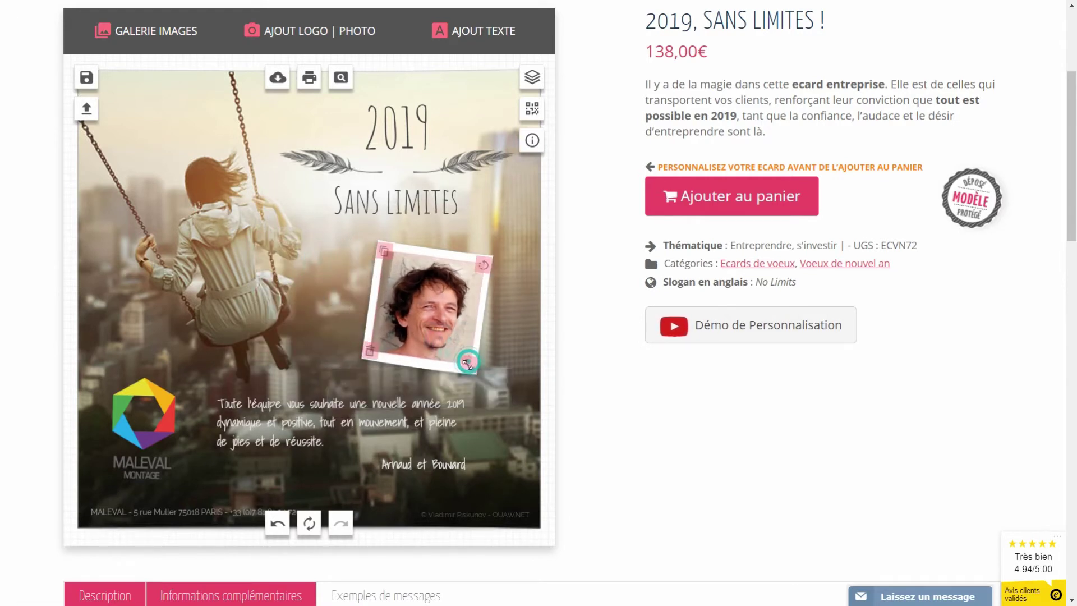
{"action": "left_click", "coordinate": [156, 30]}
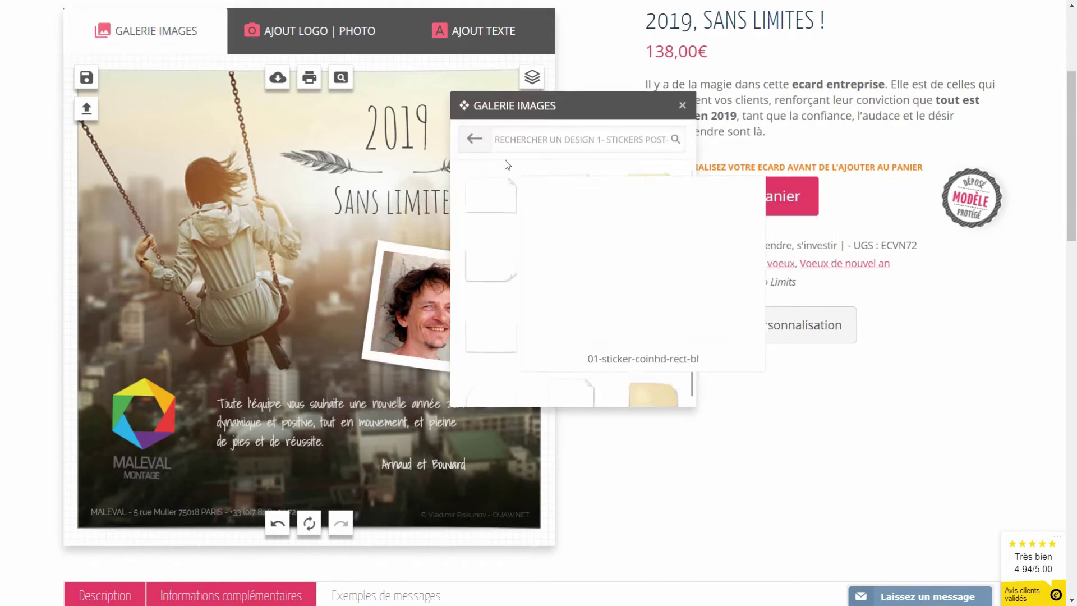
{"action": "left_click", "coordinate": [623, 157]}
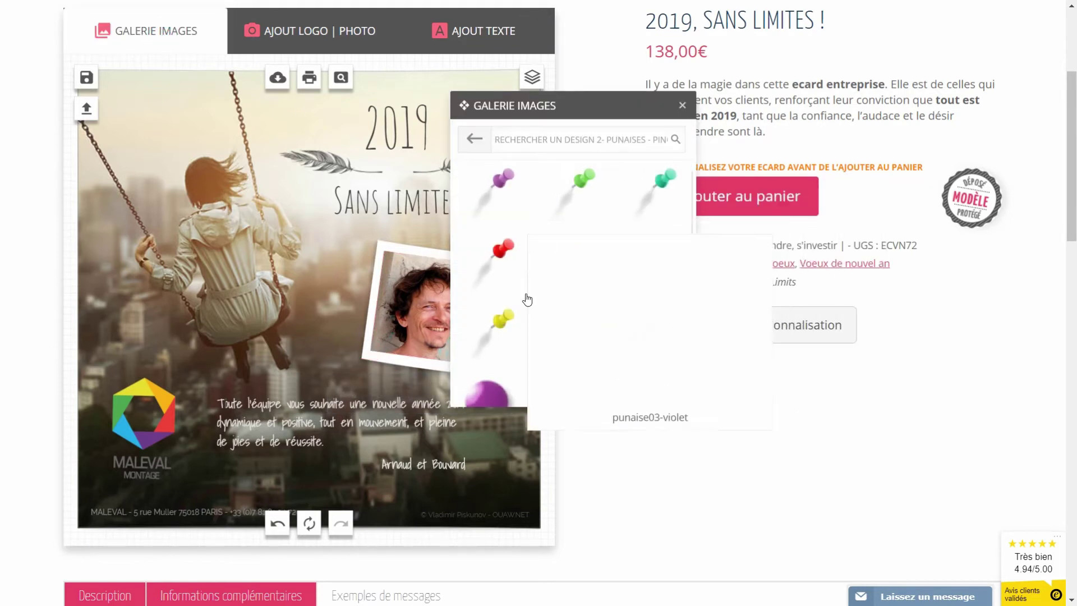
{"action": "scroll", "coordinate": [584, 288], "scroll_direction": "down", "scroll_amount": 3}
{"action": "left_click", "coordinate": [649, 299]}
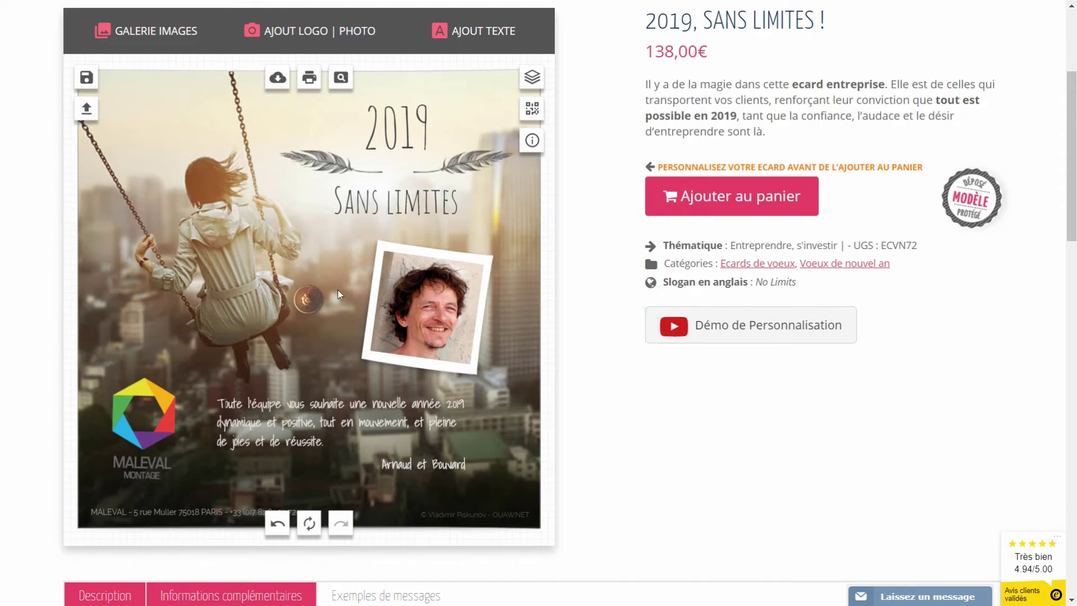
{"action": "left_click_drag", "start_coordinate": [406, 273], "coordinate": [459, 256]}
{"action": "left_click", "coordinate": [501, 202]}
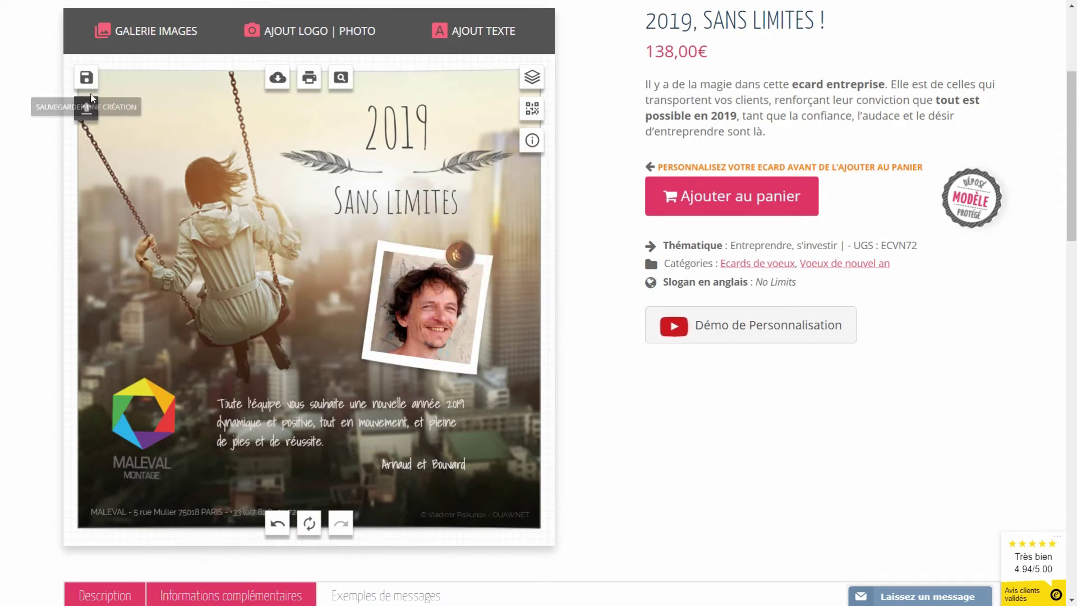
- Save the pinned-portrait design as a new creation titled 'crea 2'
{"action": "left_click", "coordinate": [86, 78]}
{"action": "left_click", "coordinate": [289, 217]}
{"action": "type", "text": "crea 2"}
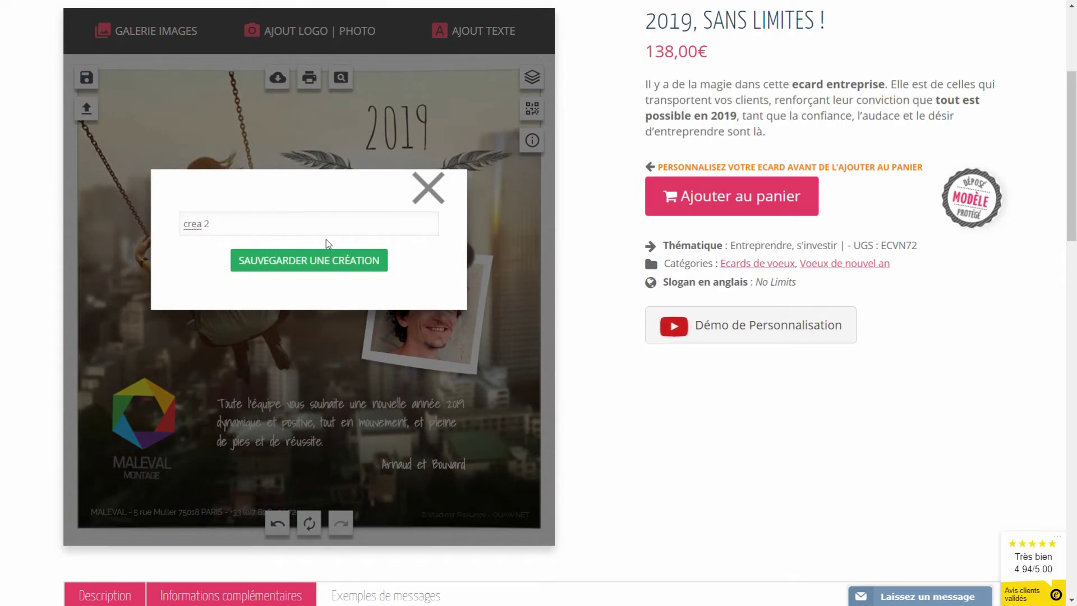
{"action": "left_click", "coordinate": [313, 263]}
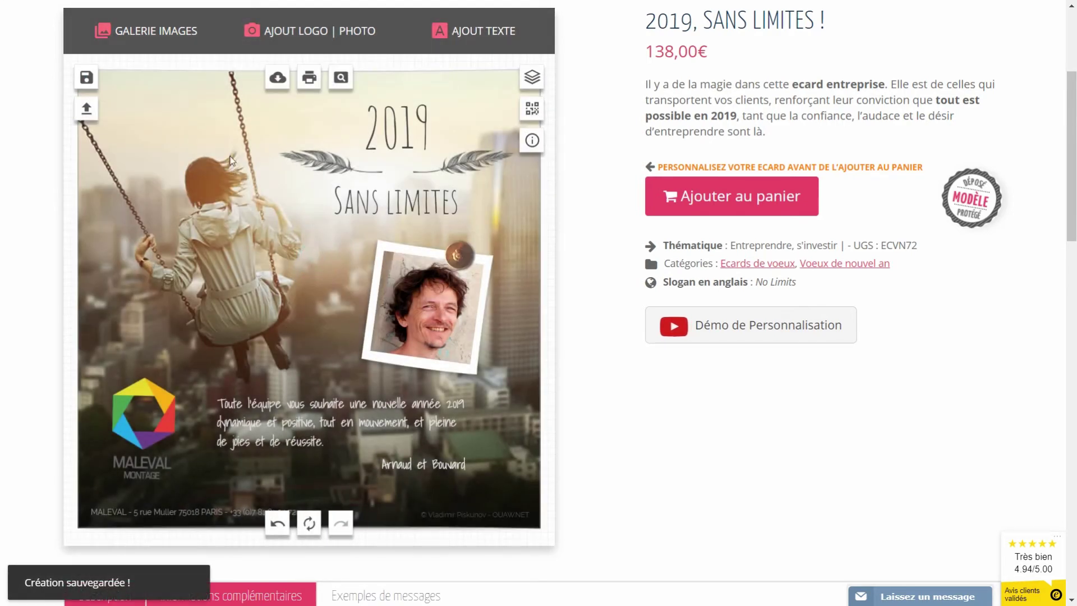
- Move the MALEVAL logo top-right and stack 2019 and Sans limites at lower left
{"action": "left_click_drag", "start_coordinate": [156, 414], "coordinate": [476, 133]}
{"action": "left_click", "coordinate": [358, 137]}
{"action": "left_click_drag", "start_coordinate": [357, 137], "coordinate": [101, 366]}
{"action": "left_click", "coordinate": [326, 227]}
{"action": "left_click_drag", "start_coordinate": [294, 283], "coordinate": [191, 418]}
- Lighten the 2019 and Sans limites colours and shift the message up and right
{"action": "left_click", "coordinate": [161, 344]}
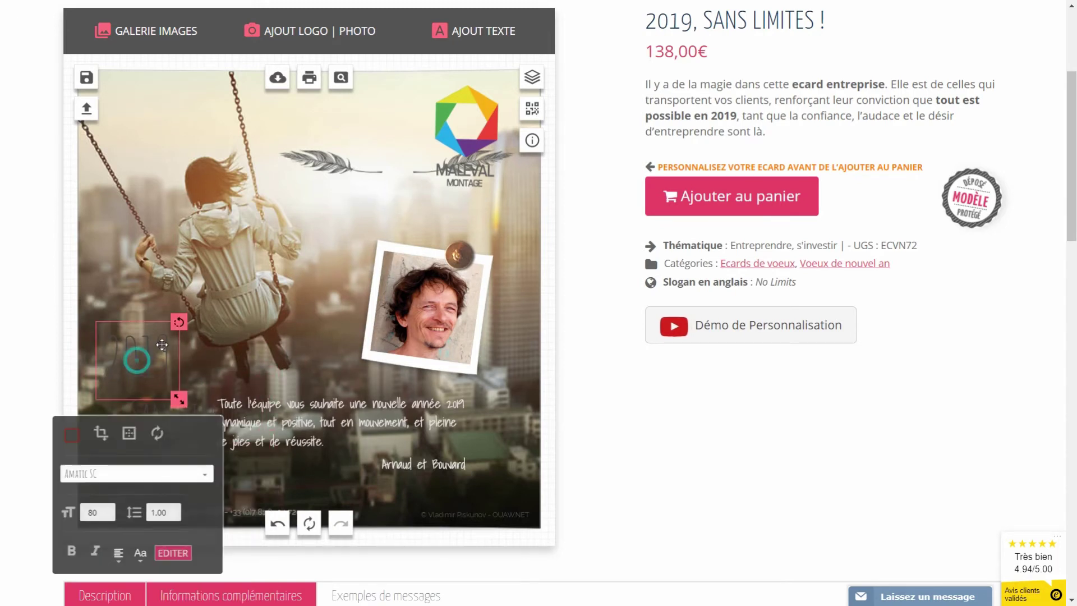
{"action": "left_click", "coordinate": [71, 434]}
{"action": "left_click", "coordinate": [88, 482]}
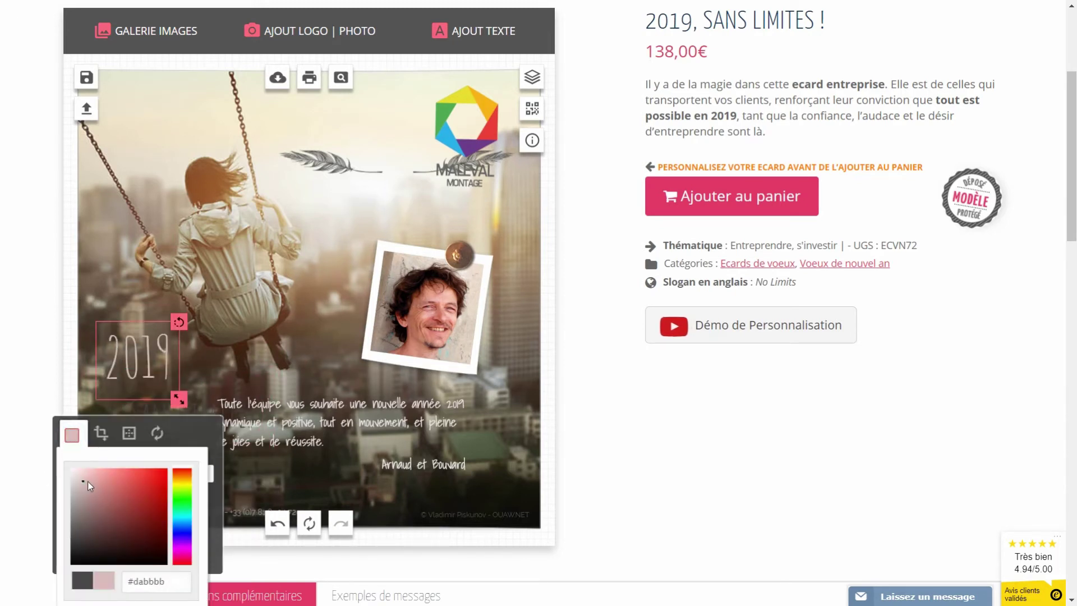
{"action": "left_click", "coordinate": [182, 480]}
{"action": "left_click", "coordinate": [147, 437]}
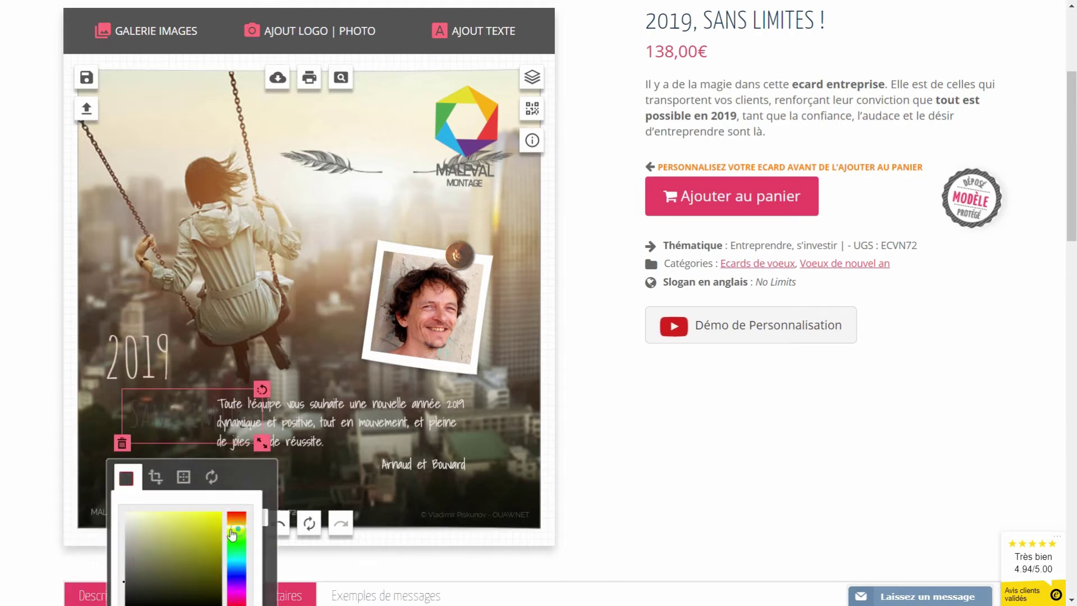
{"action": "left_click", "coordinate": [232, 534]}
{"action": "left_click_drag", "start_coordinate": [312, 407], "coordinate": [382, 393]}
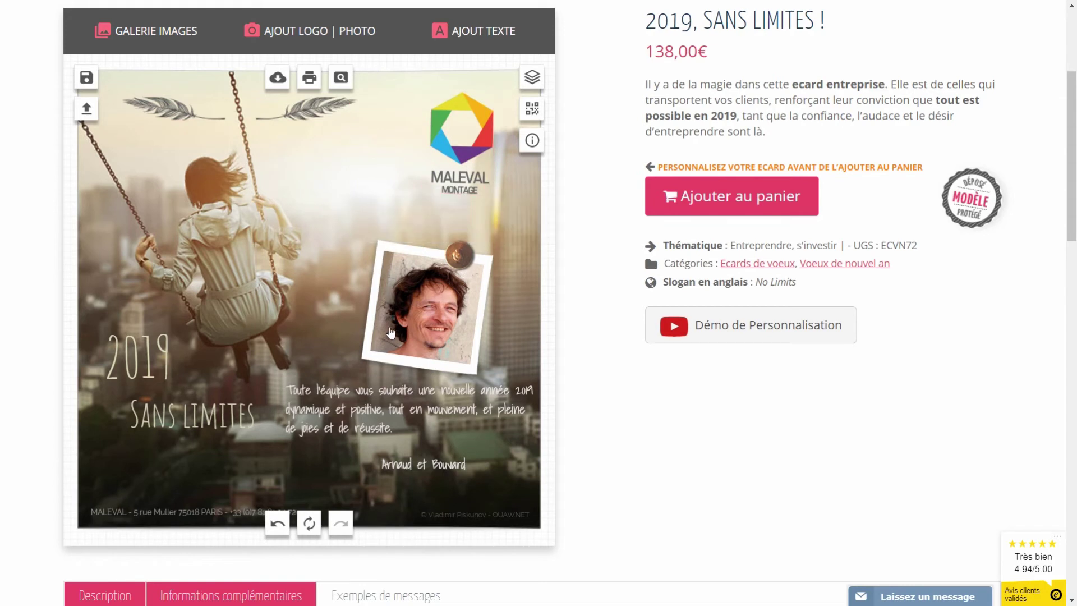
{"action": "left_click", "coordinate": [400, 411]}
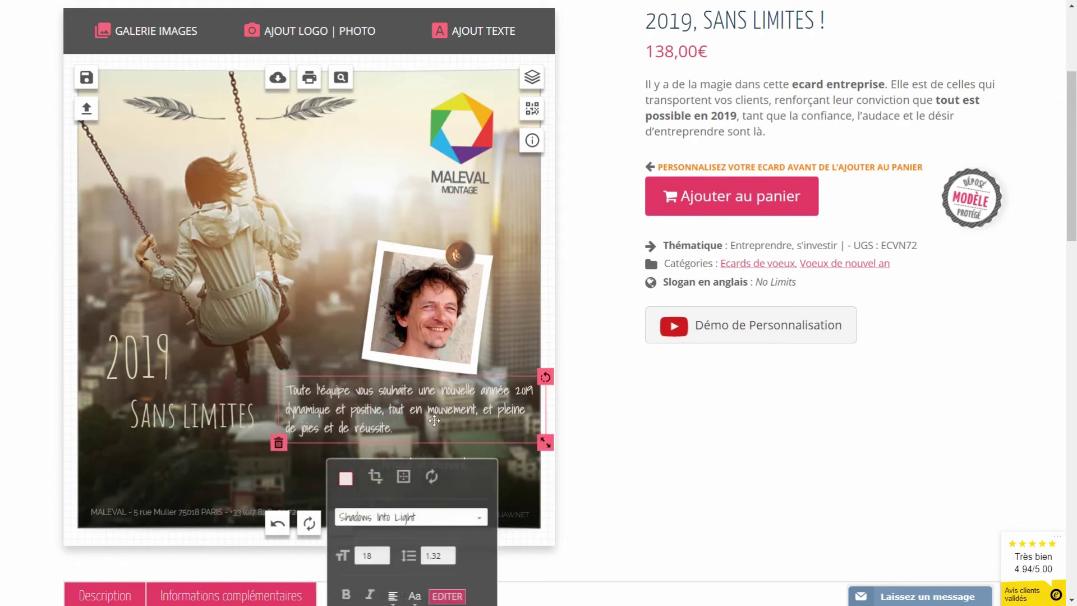
- Make the message black and rebreak it after 'une', rejoining 'de joies' to the previous line
{"action": "scroll", "coordinate": [377, 380], "scroll_direction": "down", "scroll_amount": 5}
{"action": "left_click", "coordinate": [346, 198]}
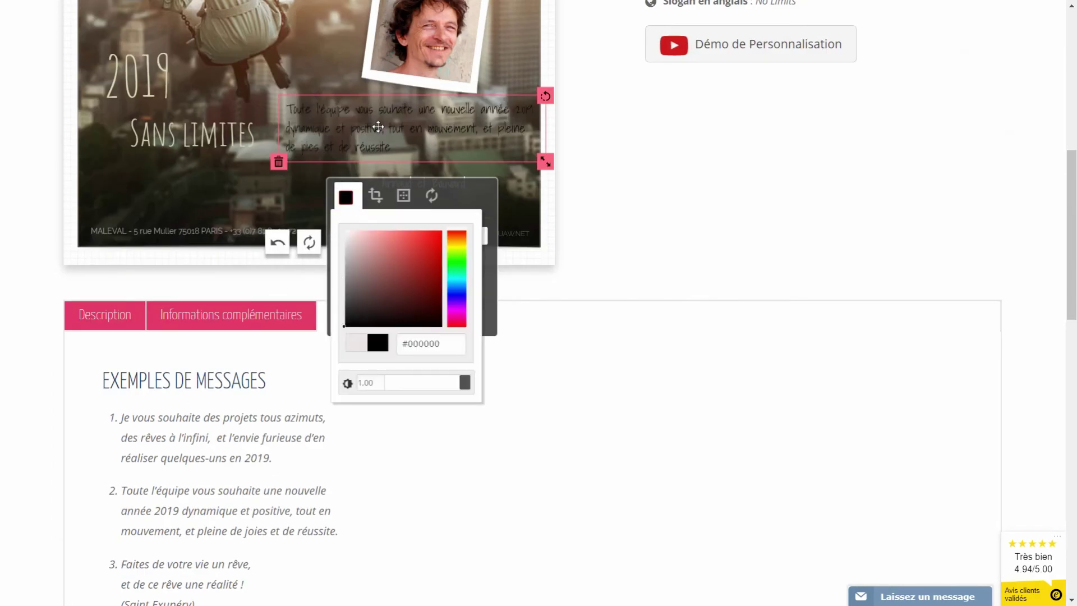
{"action": "left_click", "coordinate": [401, 145]}
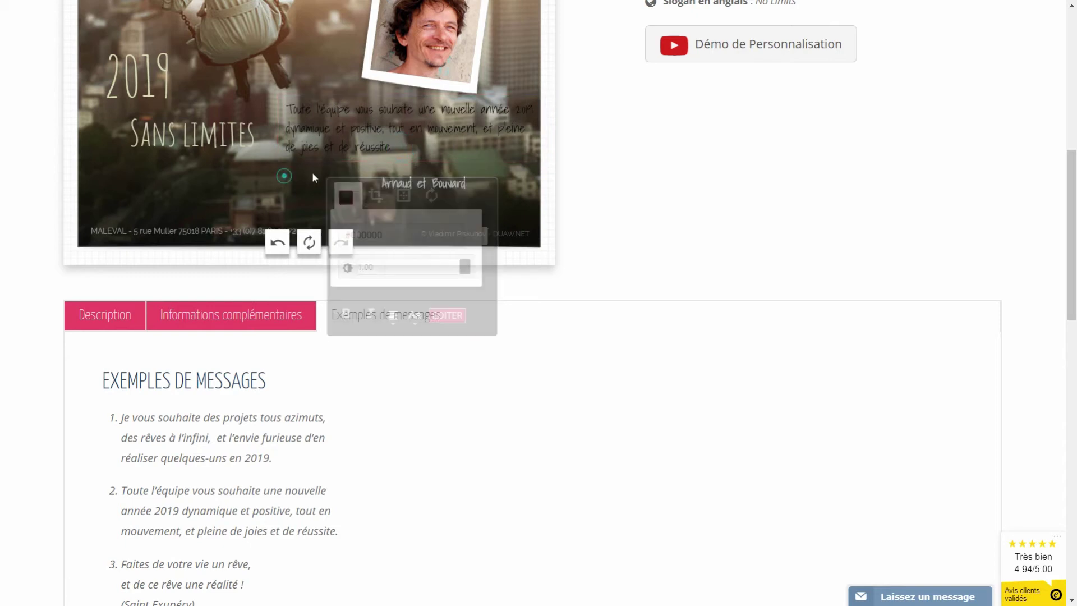
{"action": "left_click", "coordinate": [487, 346]}
{"action": "key", "text": "Return"}
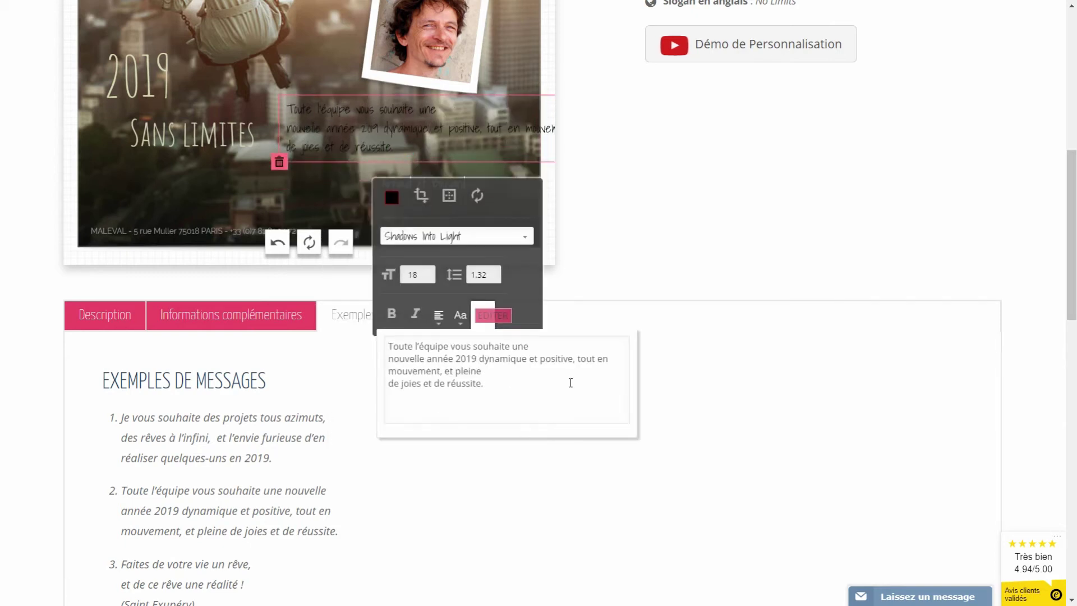
{"action": "left_click", "coordinate": [295, 435]}
{"action": "key", "text": "BackSpace"}
- Make the Arnaud et Bouvard signature black
{"action": "scroll", "coordinate": [308, 415], "scroll_direction": "up", "scroll_amount": 5}
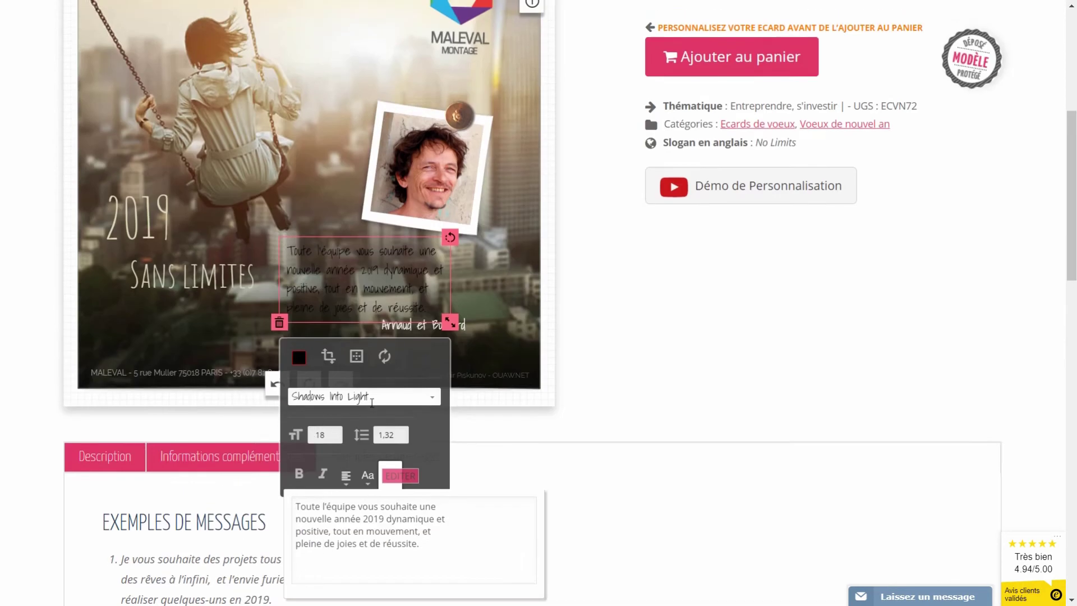
{"action": "left_click", "coordinate": [424, 464]}
{"action": "scroll", "coordinate": [424, 464], "scroll_direction": "down", "scroll_amount": 4}
{"action": "left_click", "coordinate": [360, 451]}
- Move the frame, photo and pin to lower right, placing the signature beneath the message
{"action": "left_click_drag", "start_coordinate": [373, 224], "coordinate": [247, 57]}
{"action": "left_click_drag", "start_coordinate": [440, 126], "coordinate": [260, 122]}
{"action": "left_click_drag", "start_coordinate": [408, 117], "coordinate": [422, 221]}
{"action": "left_click", "coordinate": [207, 97]}
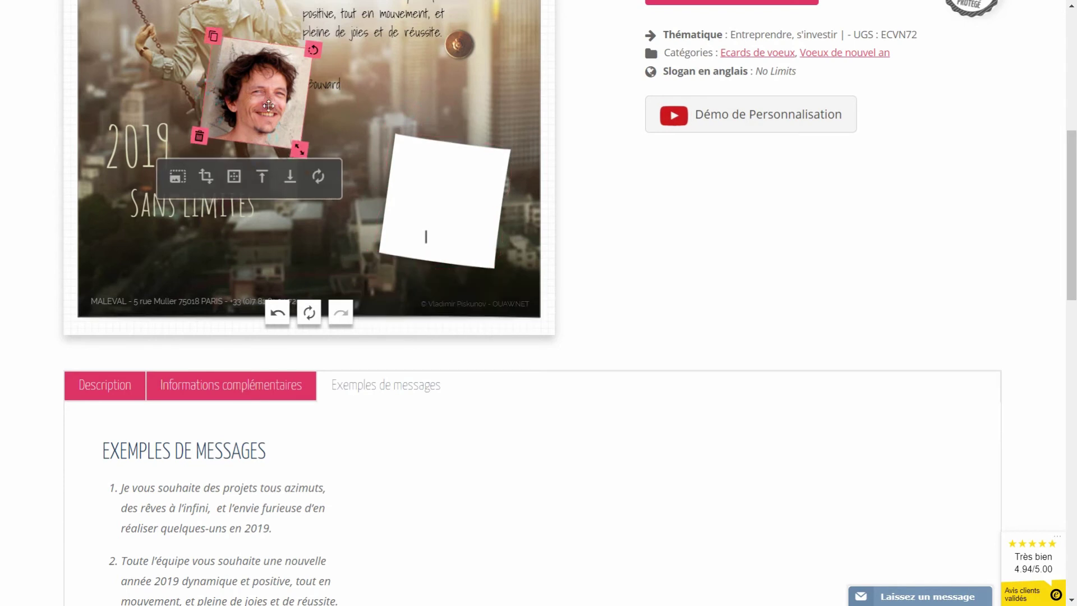
{"action": "left_click_drag", "start_coordinate": [270, 106], "coordinate": [444, 197]}
{"action": "left_click_drag", "start_coordinate": [458, 45], "coordinate": [472, 142]}
{"action": "scroll", "coordinate": [355, 143], "scroll_direction": "up", "scroll_amount": 1}
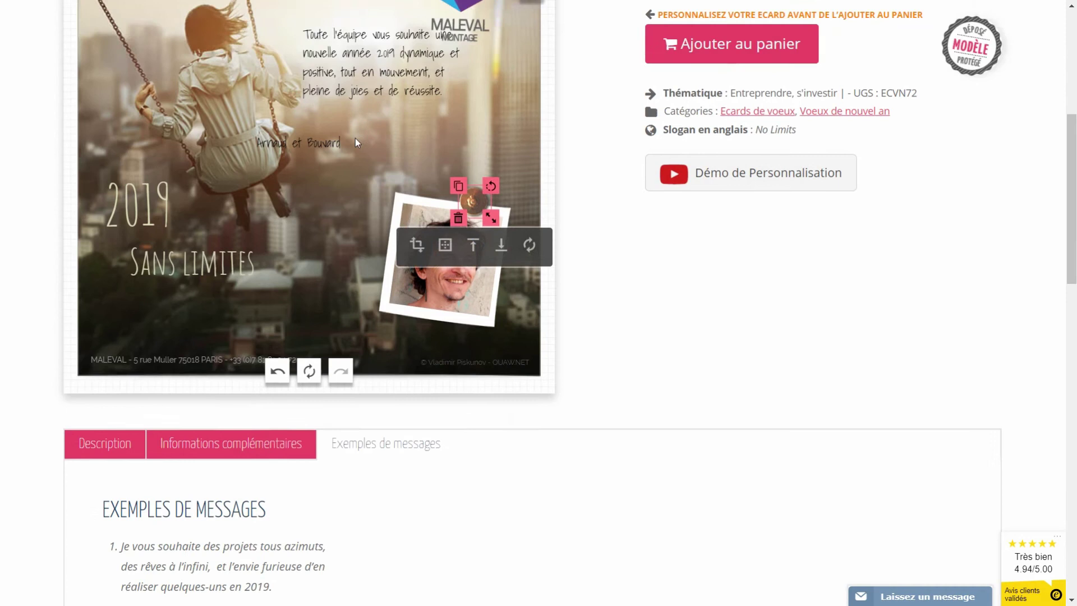
{"action": "scroll", "coordinate": [356, 138], "scroll_direction": "up", "scroll_amount": 3}
{"action": "left_click_drag", "start_coordinate": [381, 230], "coordinate": [418, 258]}
{"action": "left_click_drag", "start_coordinate": [306, 295], "coordinate": [395, 302]}
- Save the layout as 'crea 3' and open the saved-creations list, moving it aside
{"action": "left_click", "coordinate": [342, 156]}
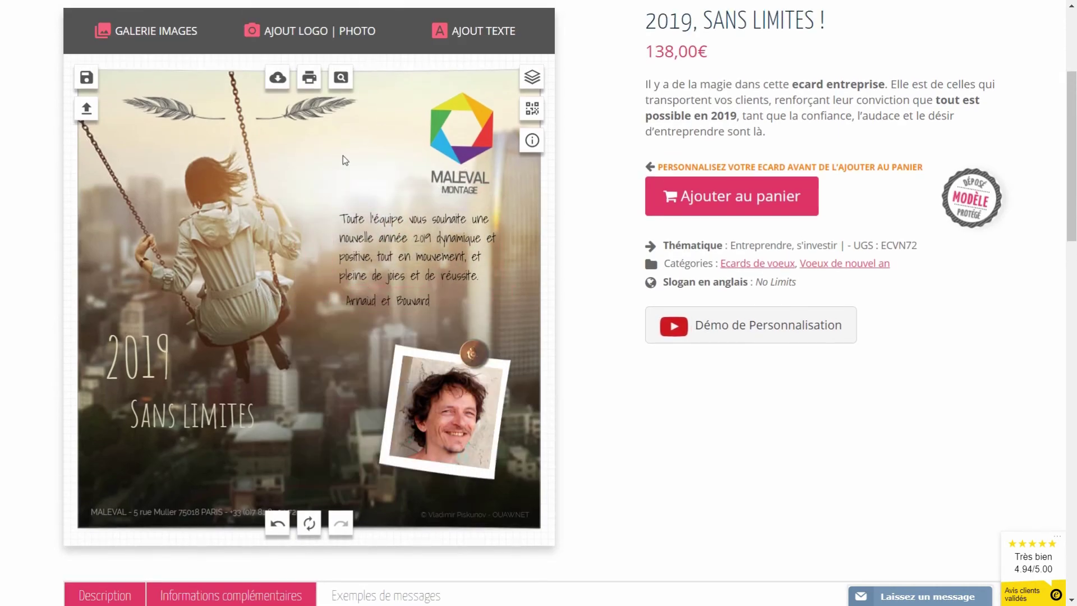
{"action": "left_click", "coordinate": [87, 77]}
{"action": "left_click", "coordinate": [235, 224]}
{"action": "type", "text": "crea 3"}
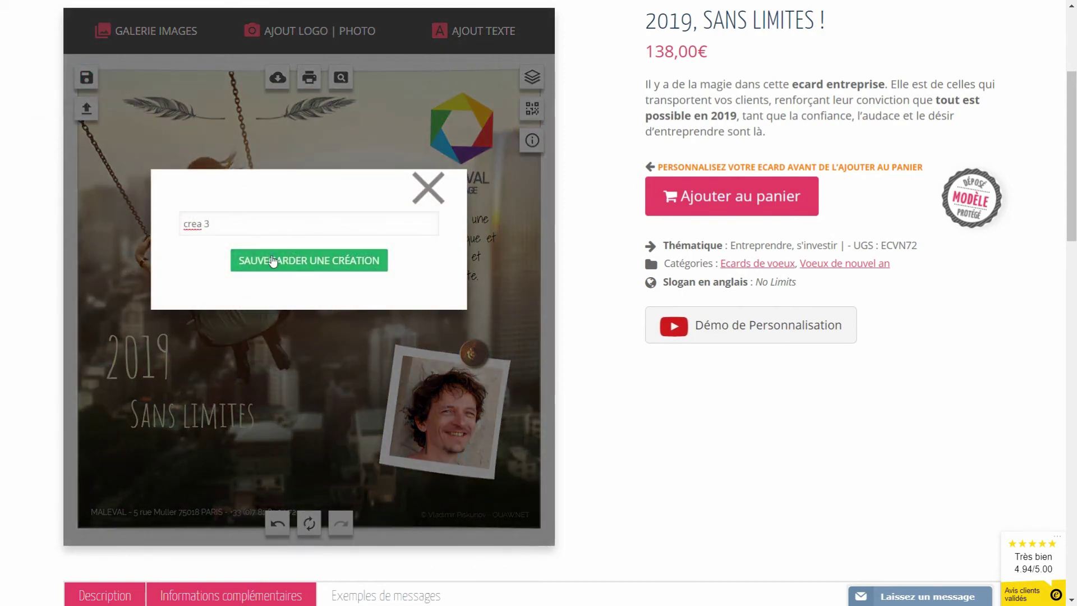
{"action": "left_click", "coordinate": [273, 261]}
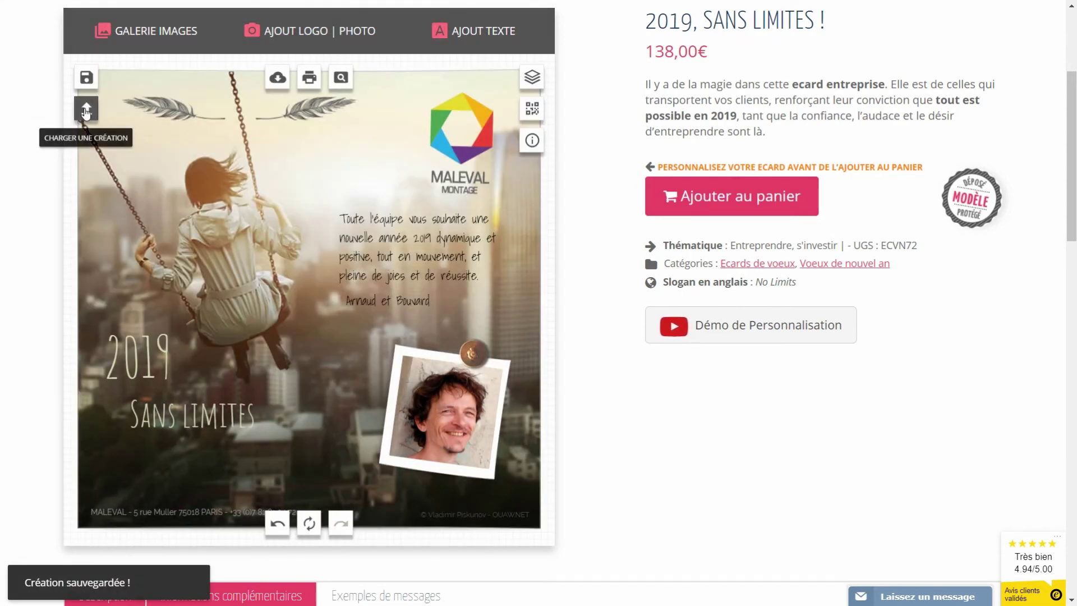
{"action": "left_click", "coordinate": [86, 109]}
{"action": "left_click_drag", "start_coordinate": [561, 99], "coordinate": [604, 166]}
- Load the first, second and third saved creations in turn, ending on crea 3
{"action": "left_click", "coordinate": [561, 206]}
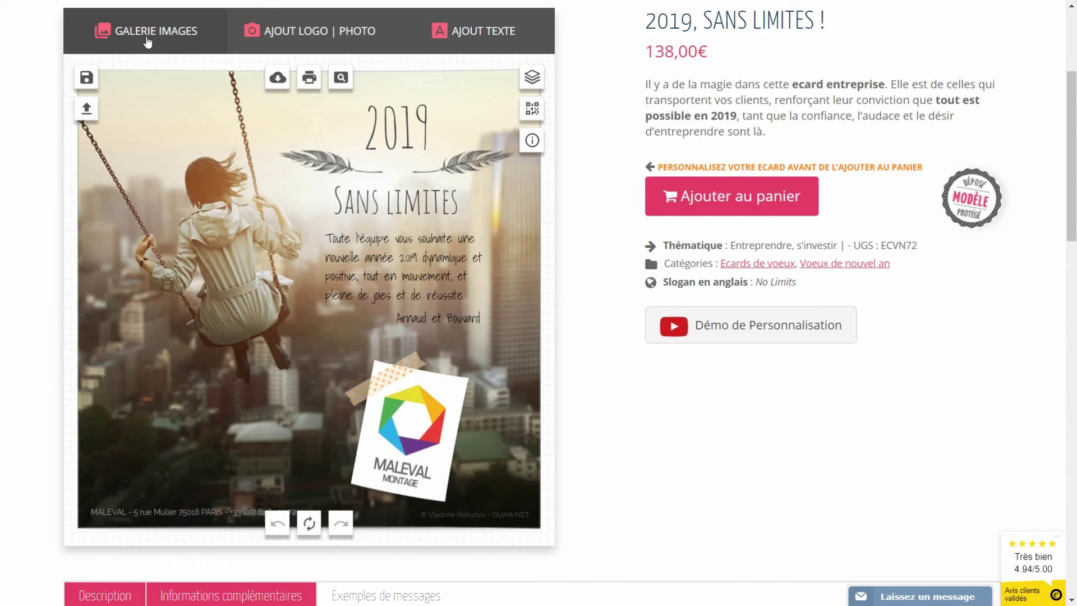
{"action": "left_click", "coordinate": [86, 108]}
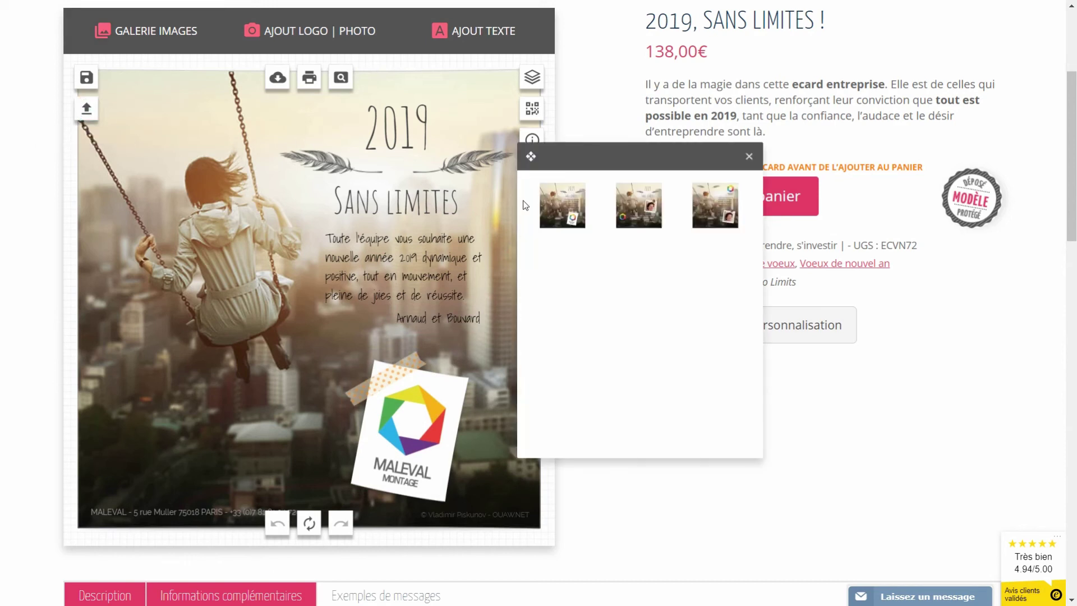
{"action": "left_click", "coordinate": [631, 206]}
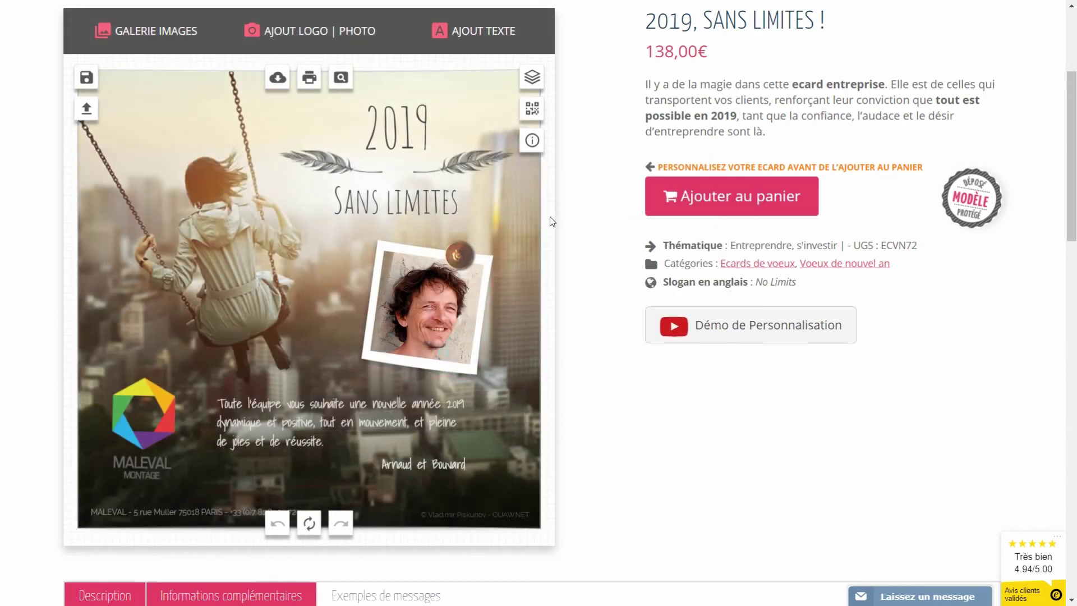
{"action": "left_click", "coordinate": [87, 109]}
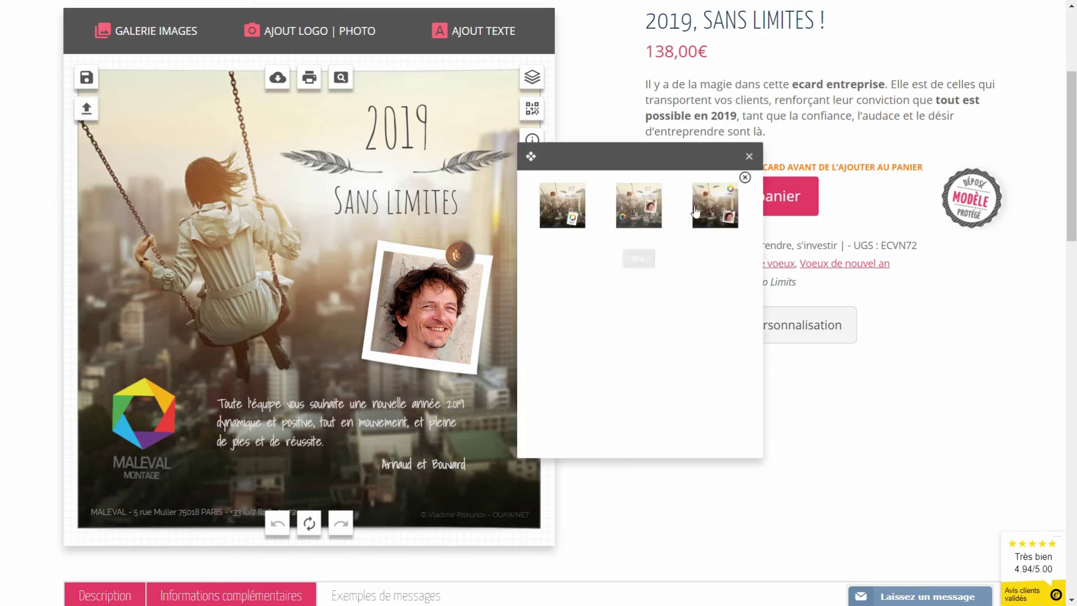
{"action": "left_click", "coordinate": [700, 210]}
{"action": "left_click", "coordinate": [591, 251]}
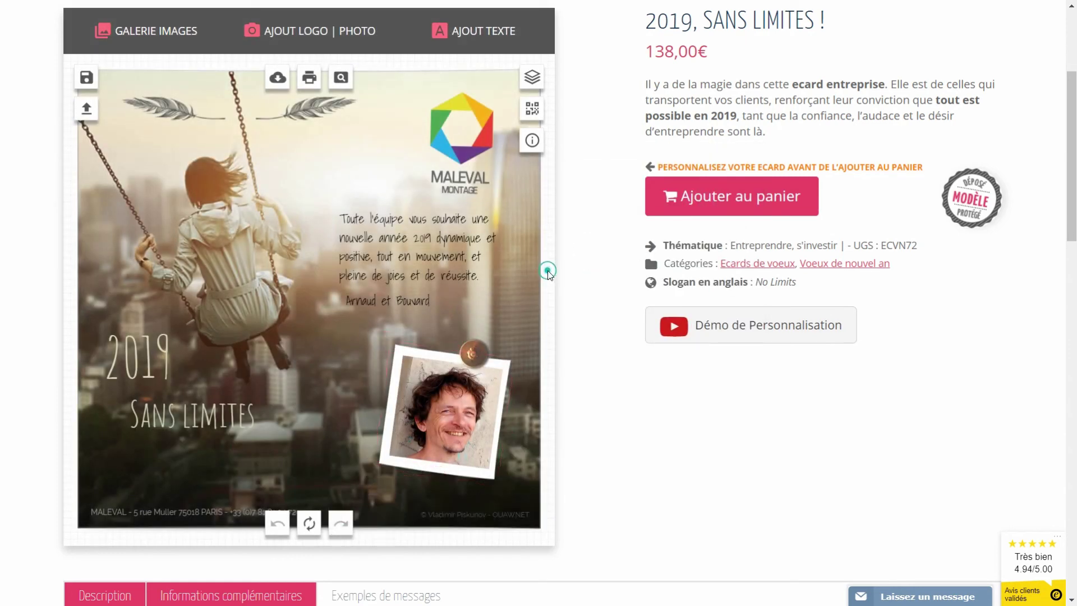